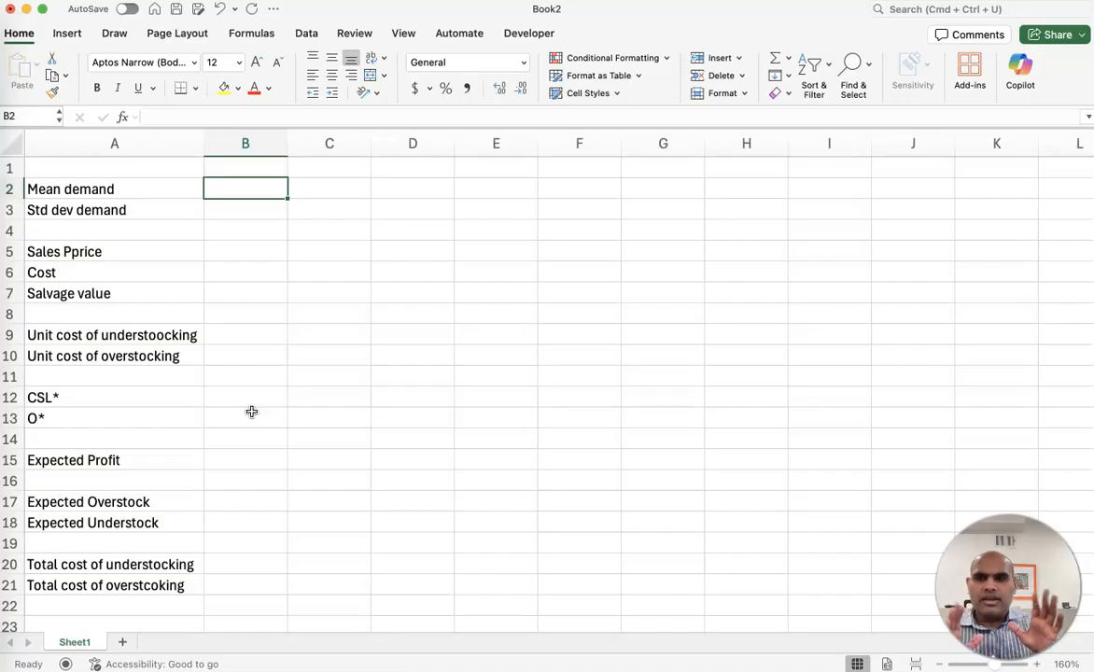
Step: Enter 300 as the mean demand in B2 and 100 as the standard deviation of demand in B3
text(300)
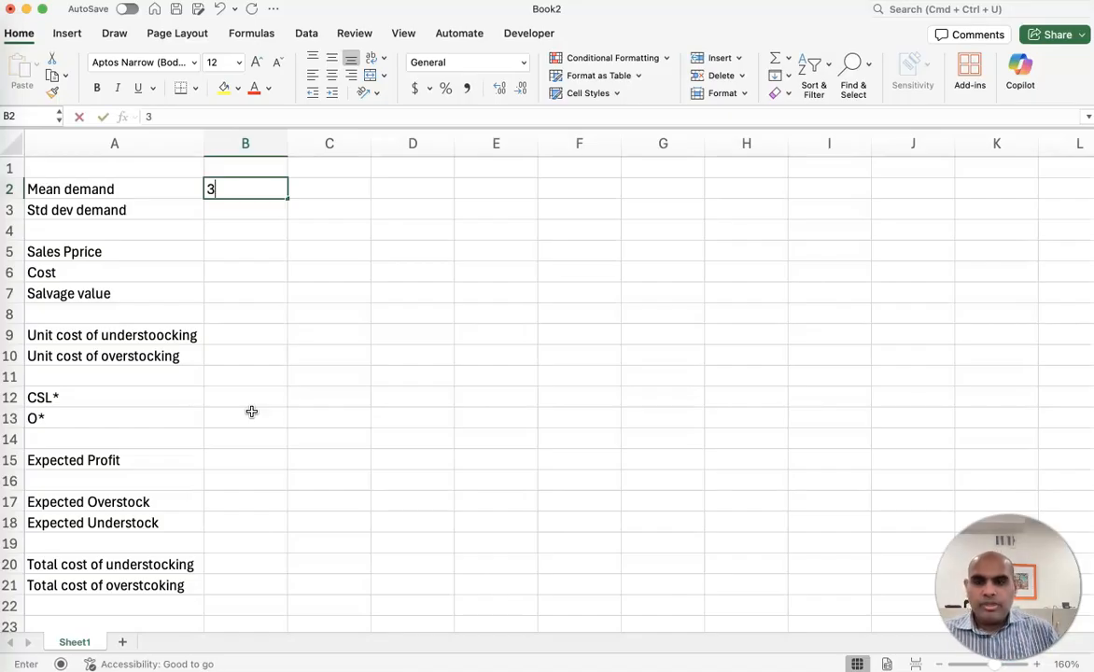
key(Return)
text(100)
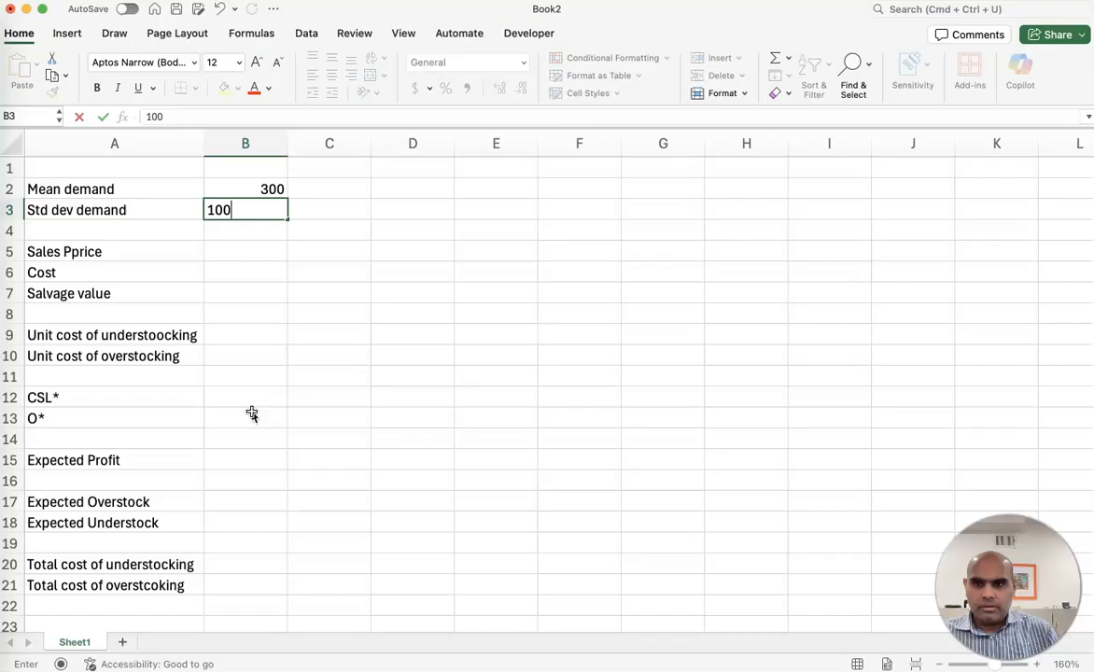
key(Return)
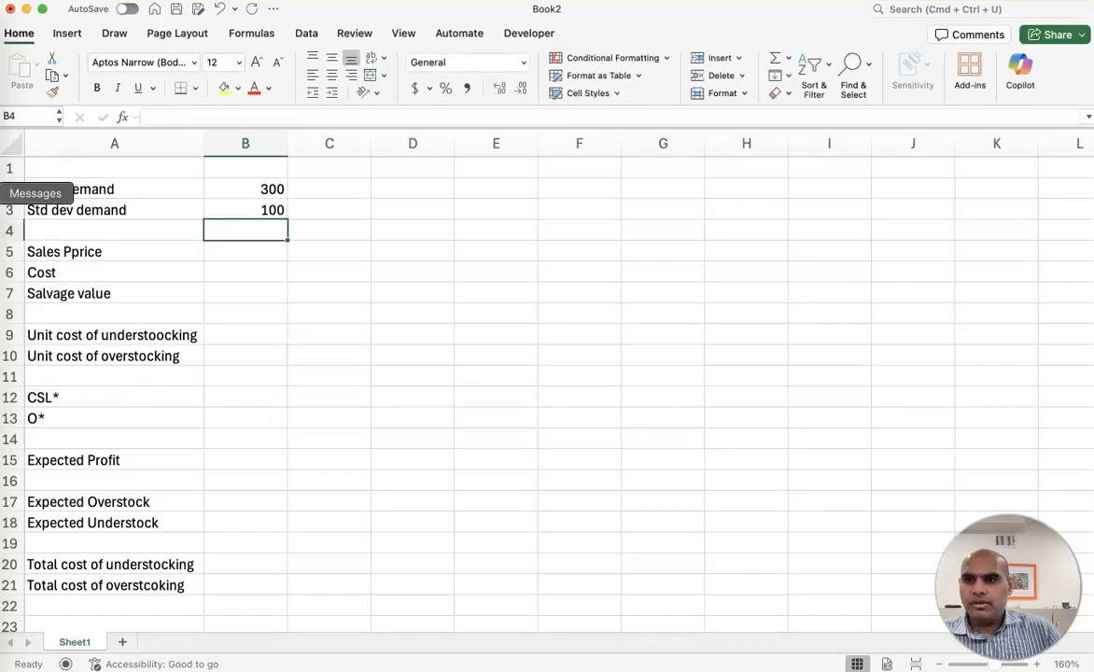
Step: Check the price, cost and disposal parameters on the PowerPoint slide, and return to the sales price cell B5 in the Excel workbook
click(4, 382)
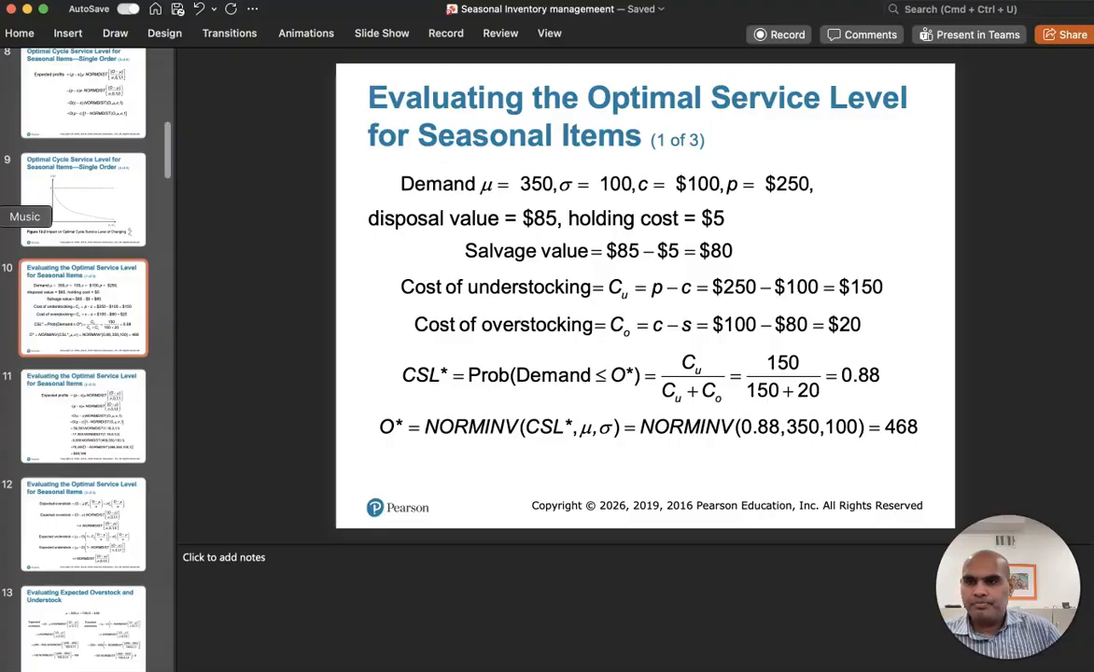
click(4, 169)
click(246, 251)
Step: Correct the misspelled label in A5 to "Sales price"
click(79, 252)
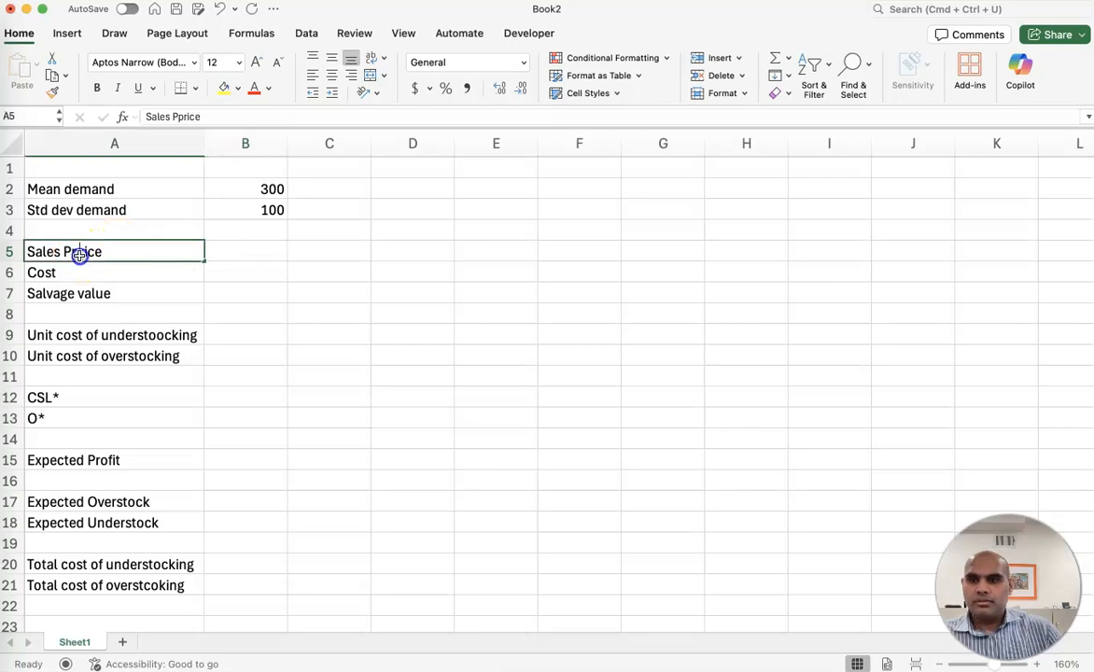
double_click(79, 252)
key(BackSpace)
key(BackSpace)
text(p)
key(Return)
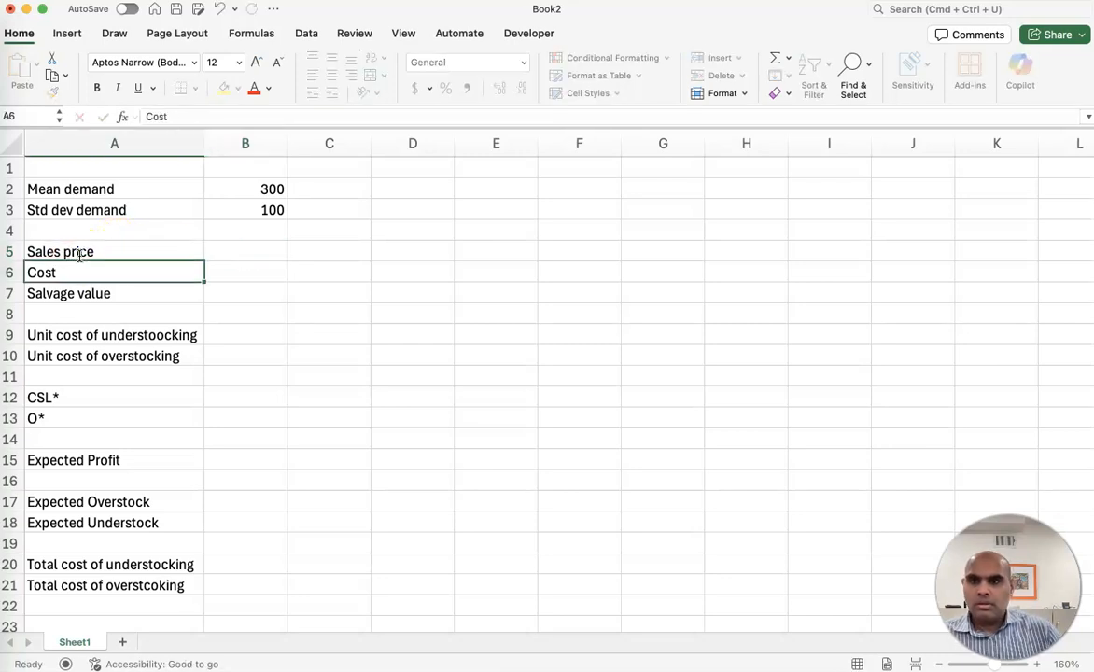
Step: Fill in B5:B7 with a sales price of 250, a cost of 100 and a salvage value of =85-5
click(208, 249)
text(250)
key(Return)
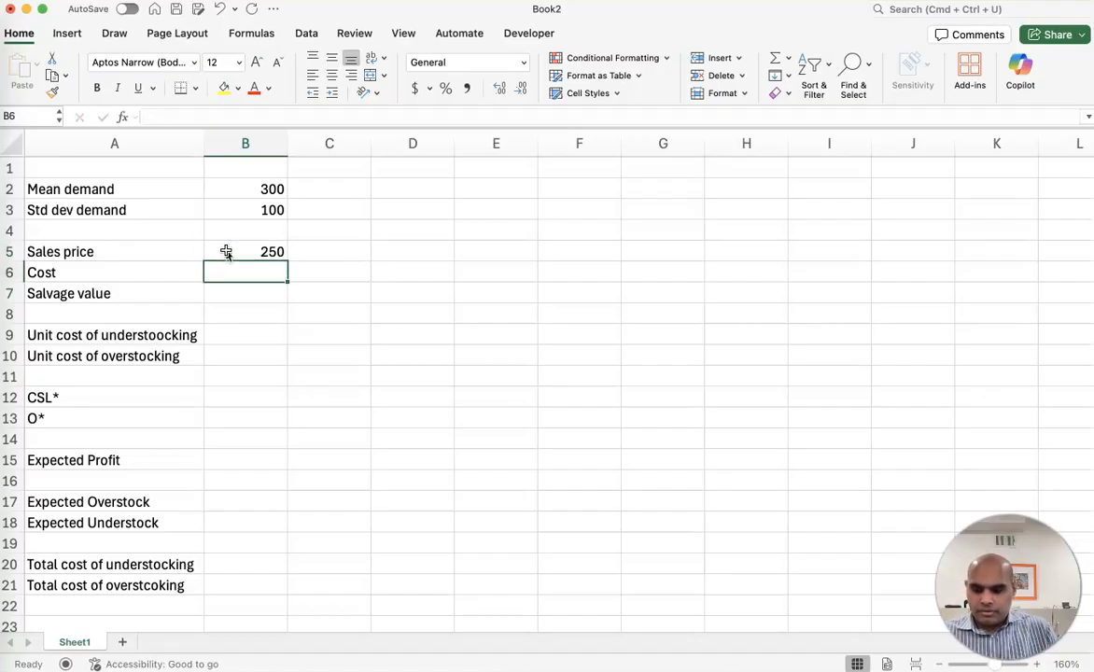
text(100)
key(Return)
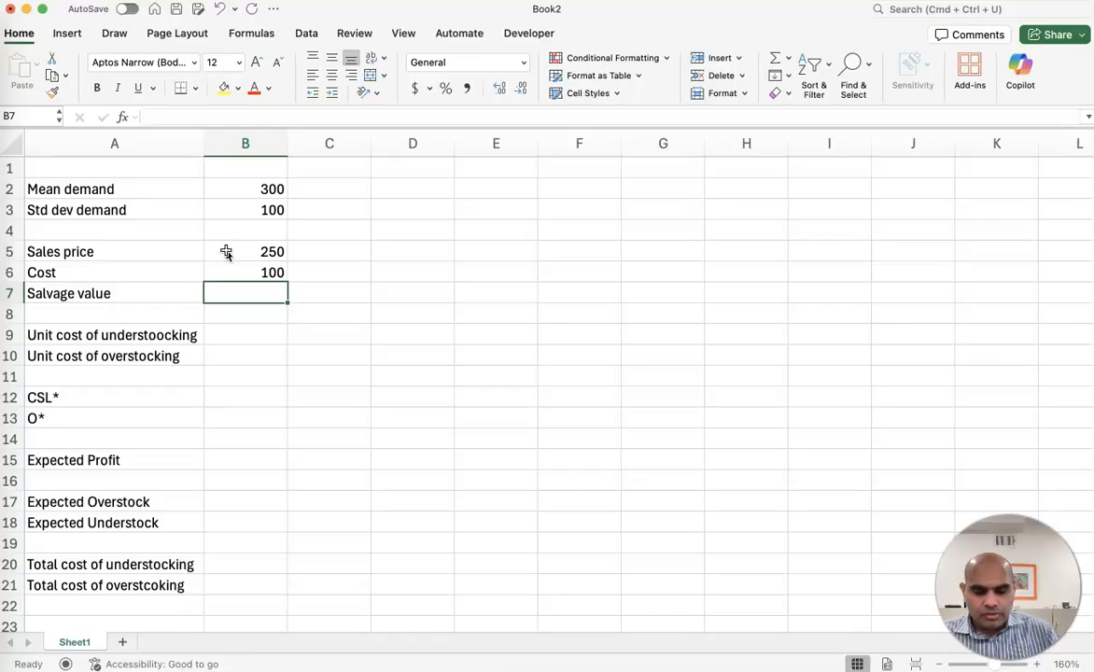
text(=85)
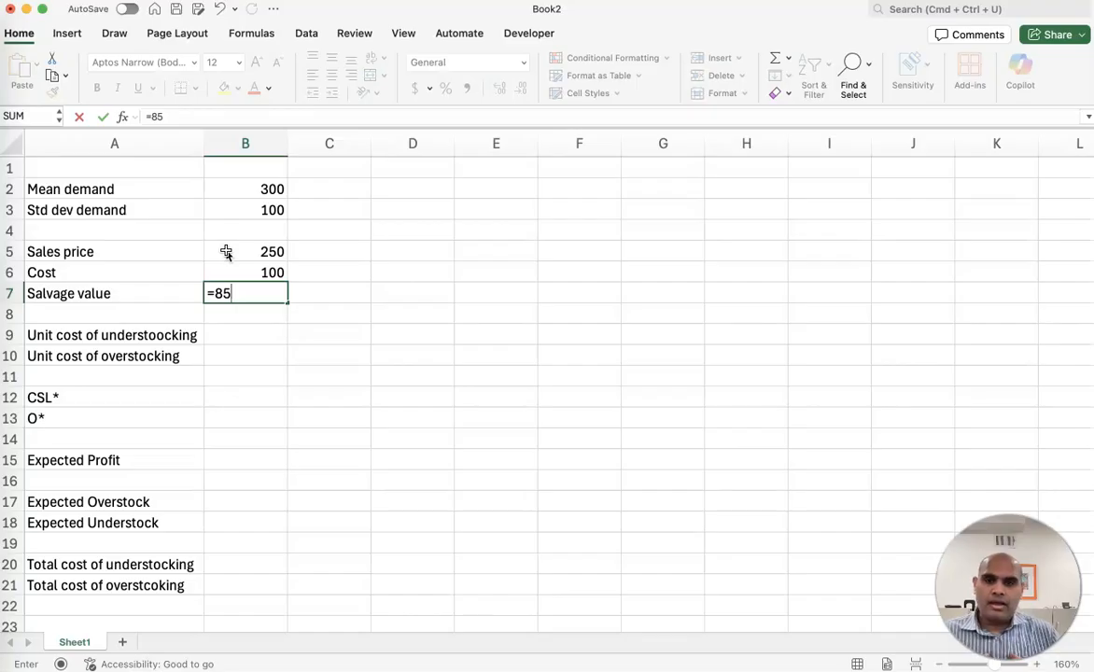
text(-5)
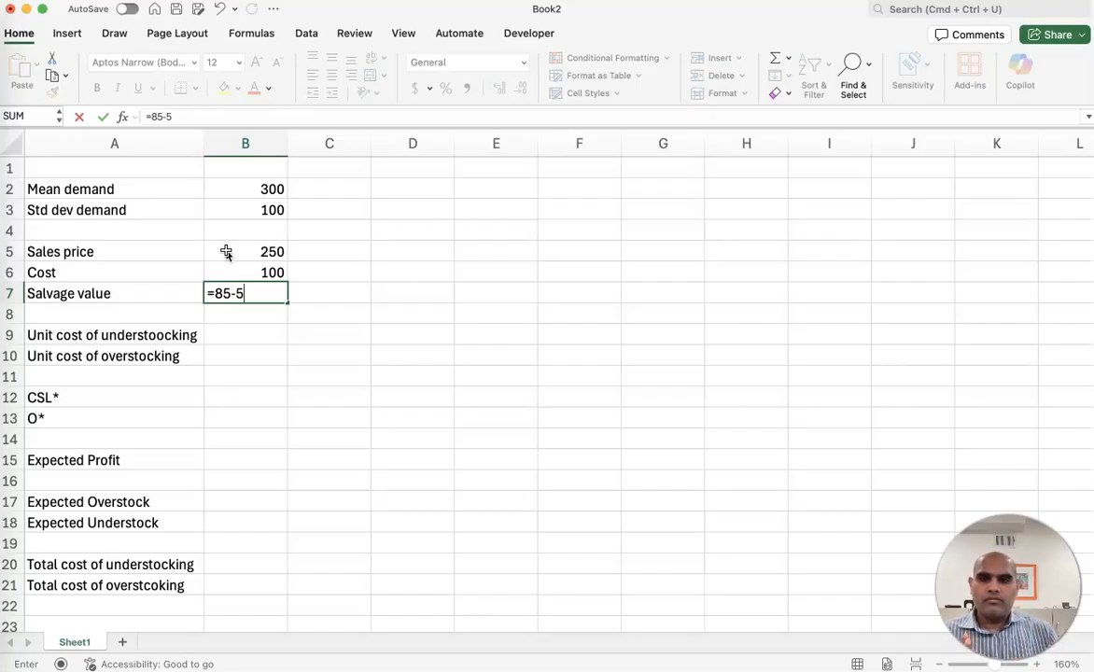
key(Return)
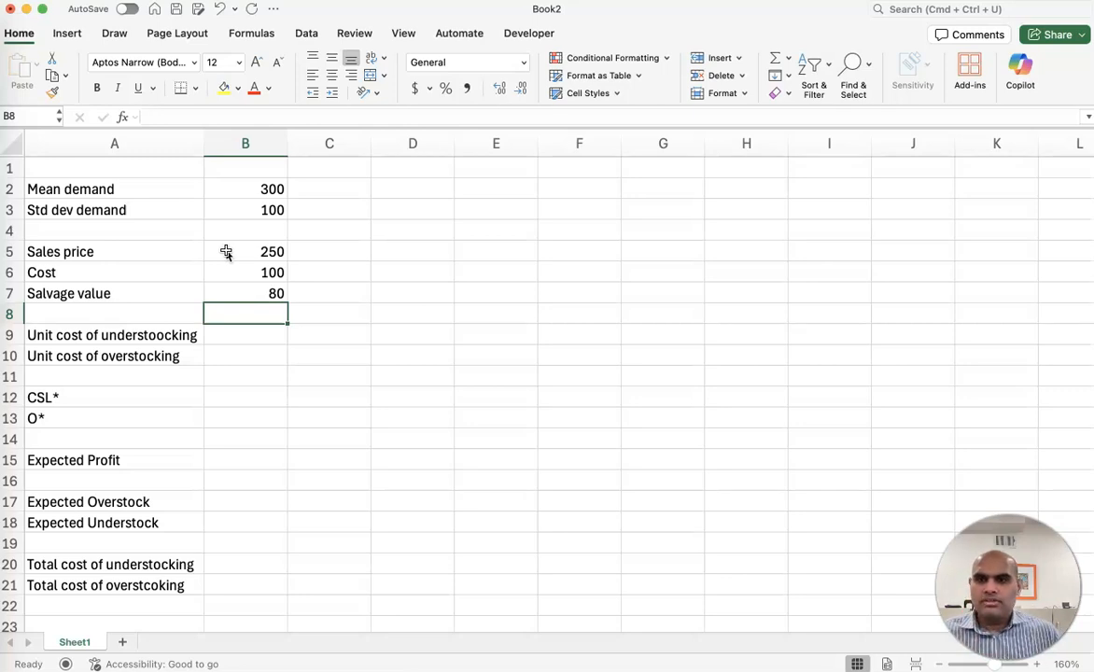
Step: Correct the A9 label to "Unit cost of understocking" and calculate it in B9 with =B5-B6
double_click(163, 335)
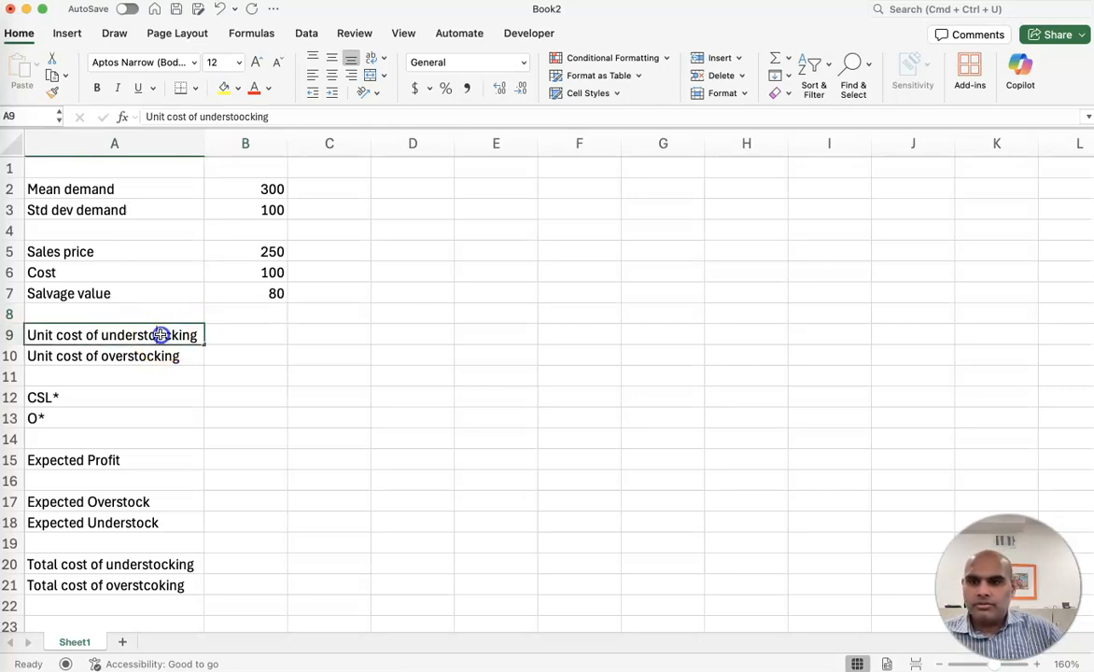
key(Return)
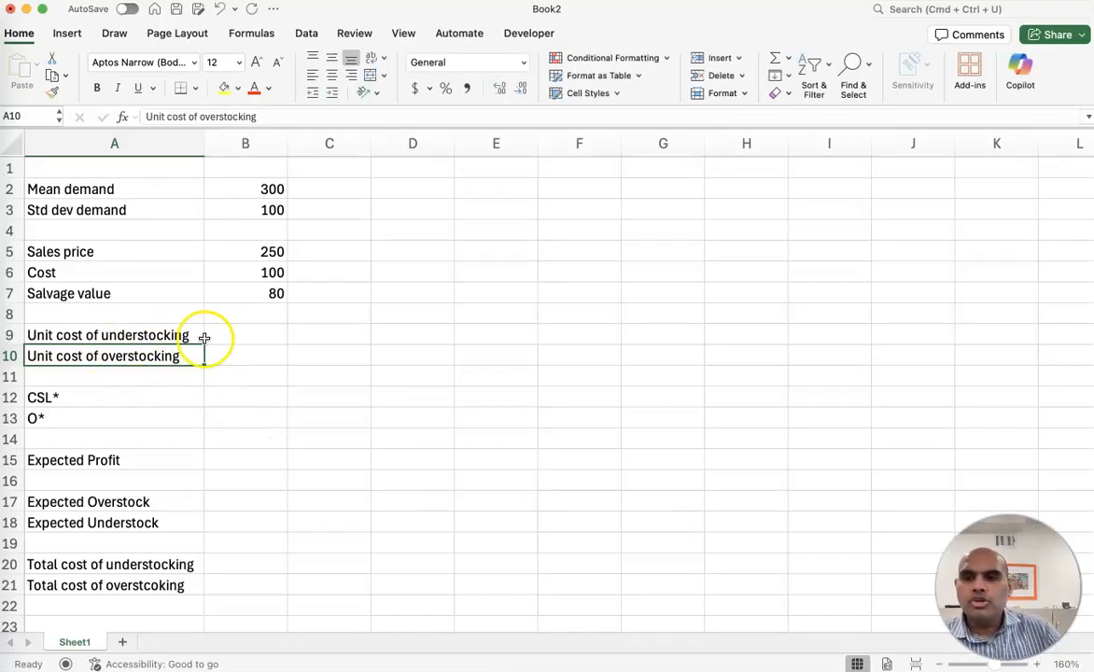
click(270, 334)
text(=)
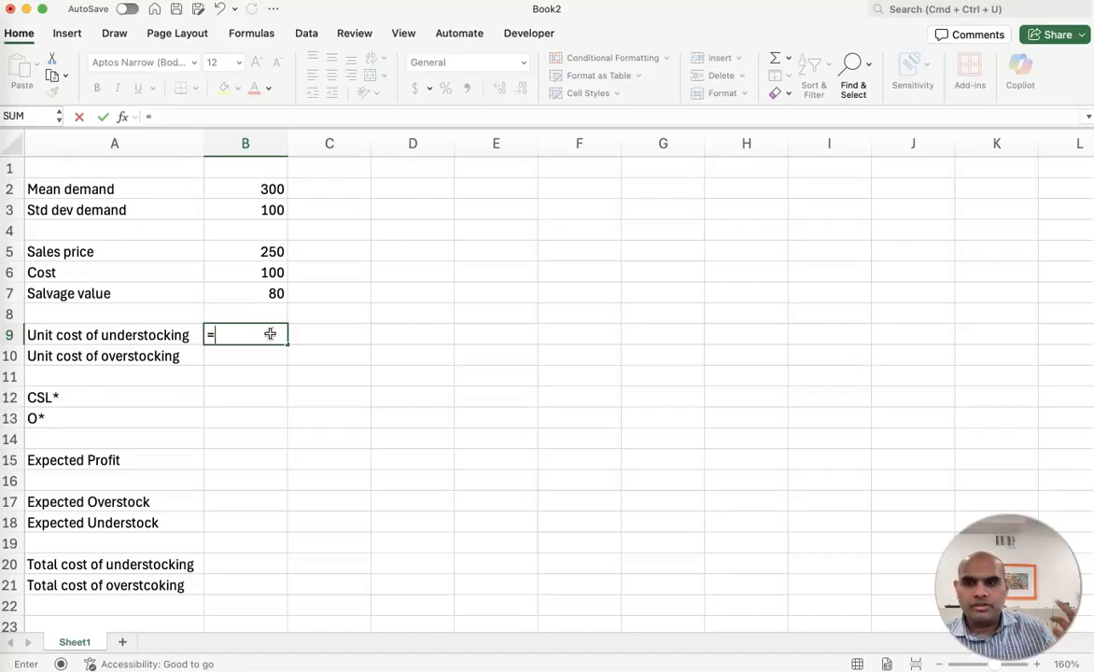
click(246, 249)
text(-)
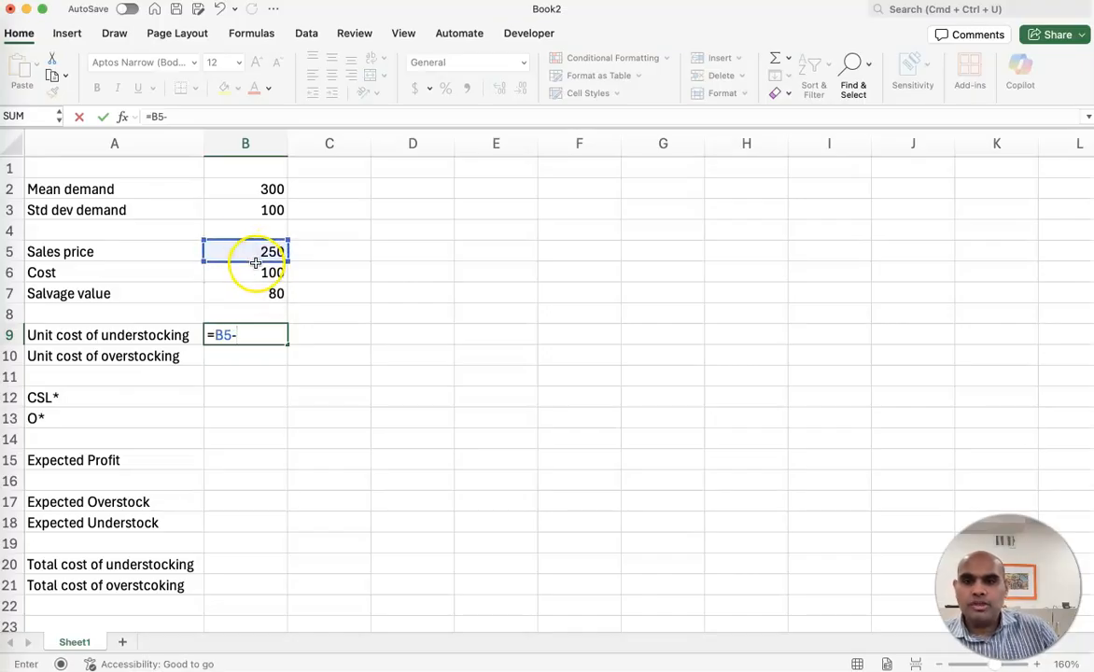
click(256, 271)
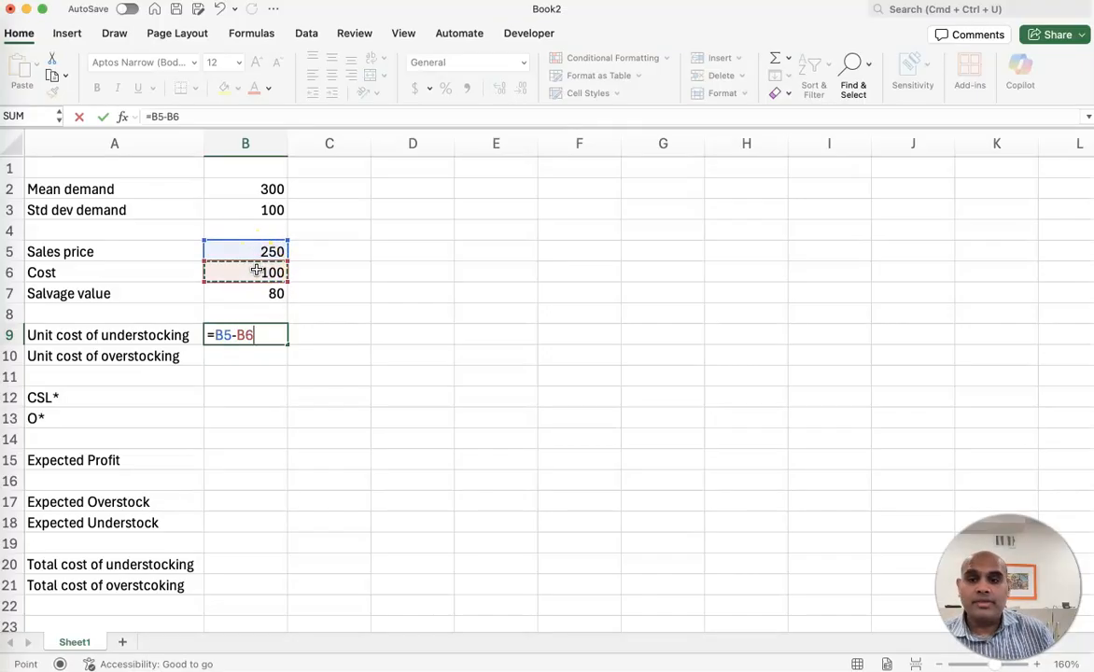
key(Return)
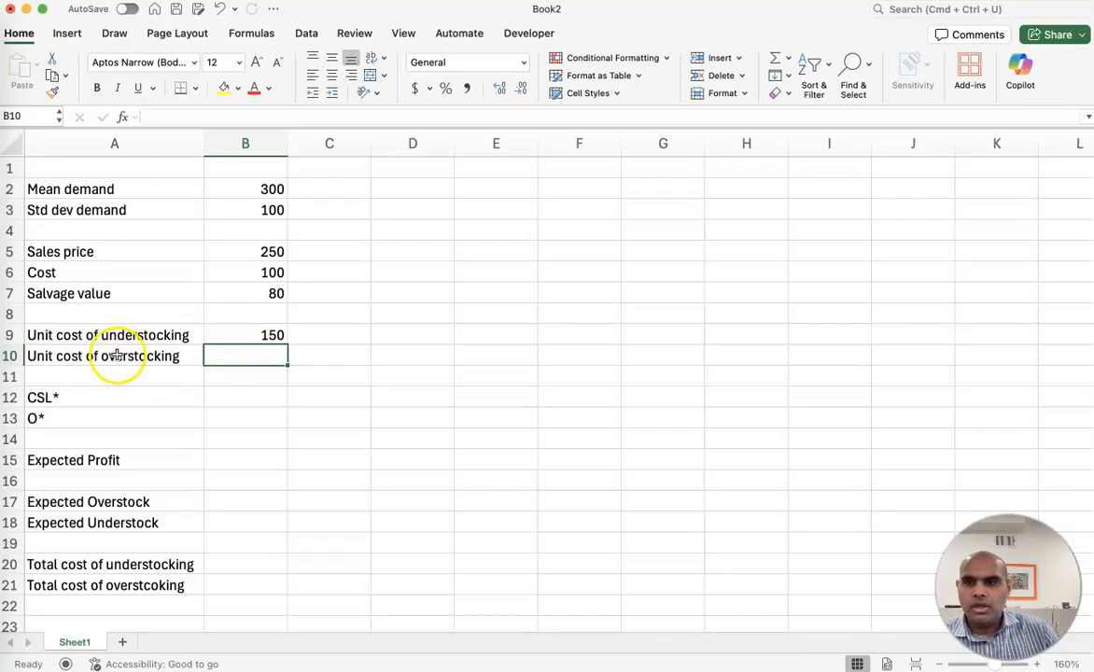
Step: Calculate the unit cost of overstocking in B10 as cost minus salvage value with =B6-B7
text(=)
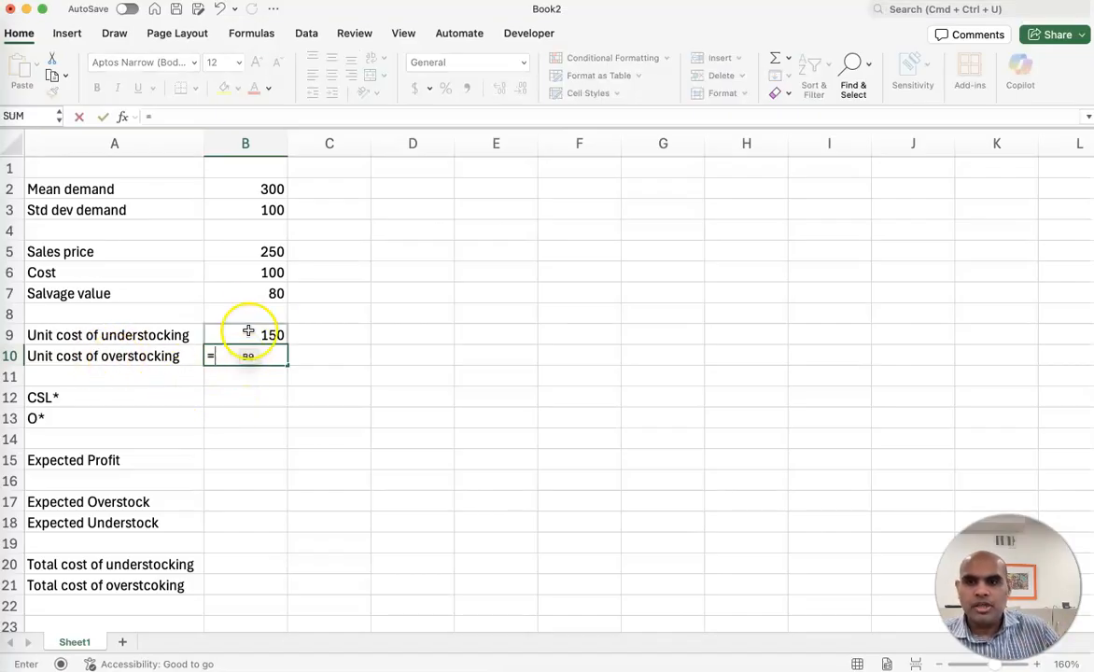
click(255, 276)
text(-)
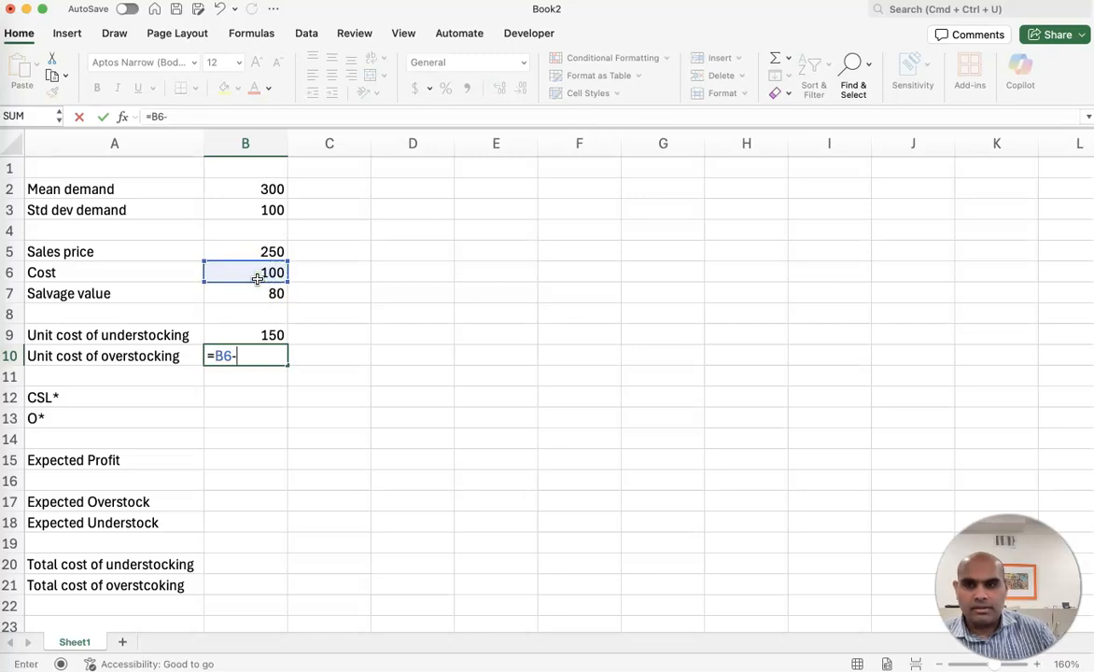
click(273, 294)
key(Return)
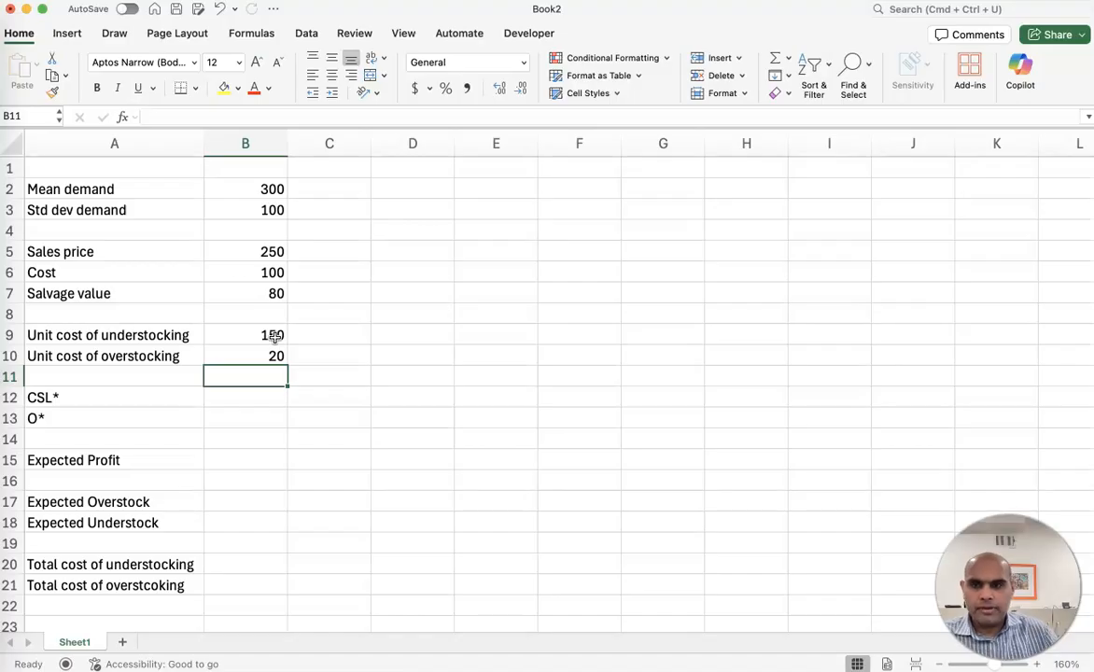
Step: Calculate the optimal cycle service level CSL* in B12 with the formula =B9/(B9+B10)
click(234, 396)
text(=)
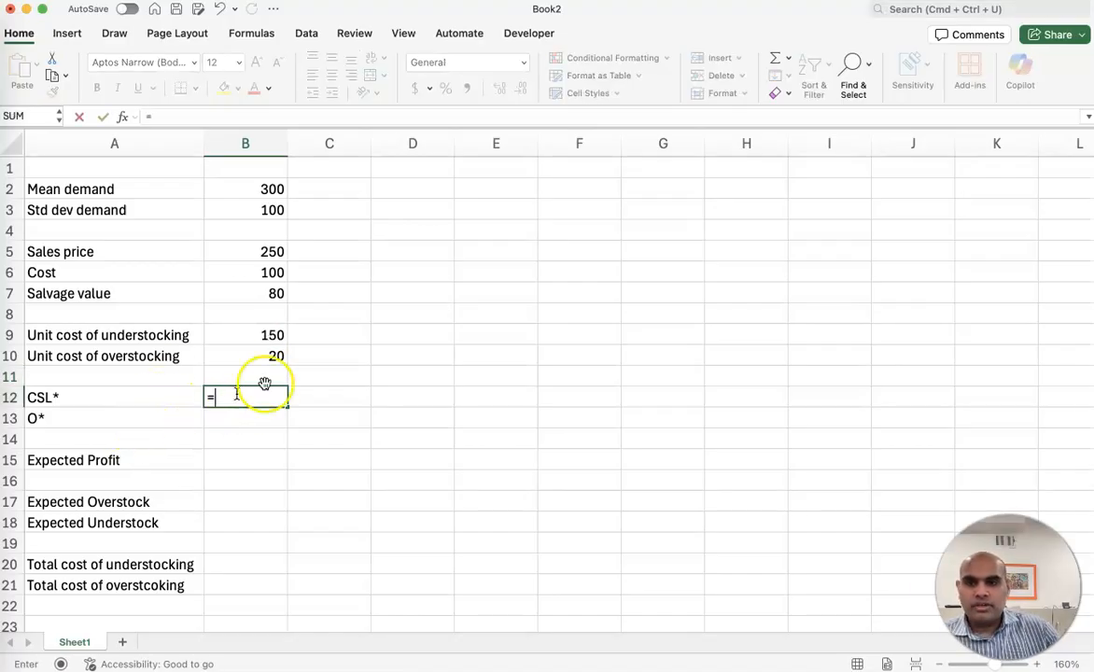
click(260, 333)
text(/()
click(261, 332)
text(+)
click(237, 355)
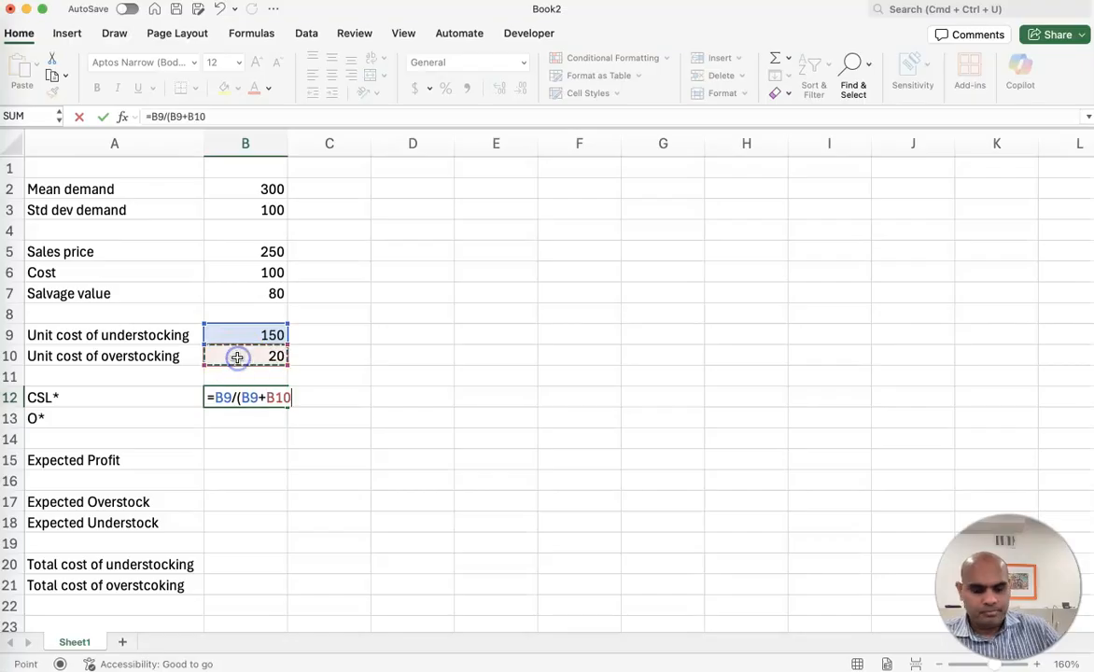
text())
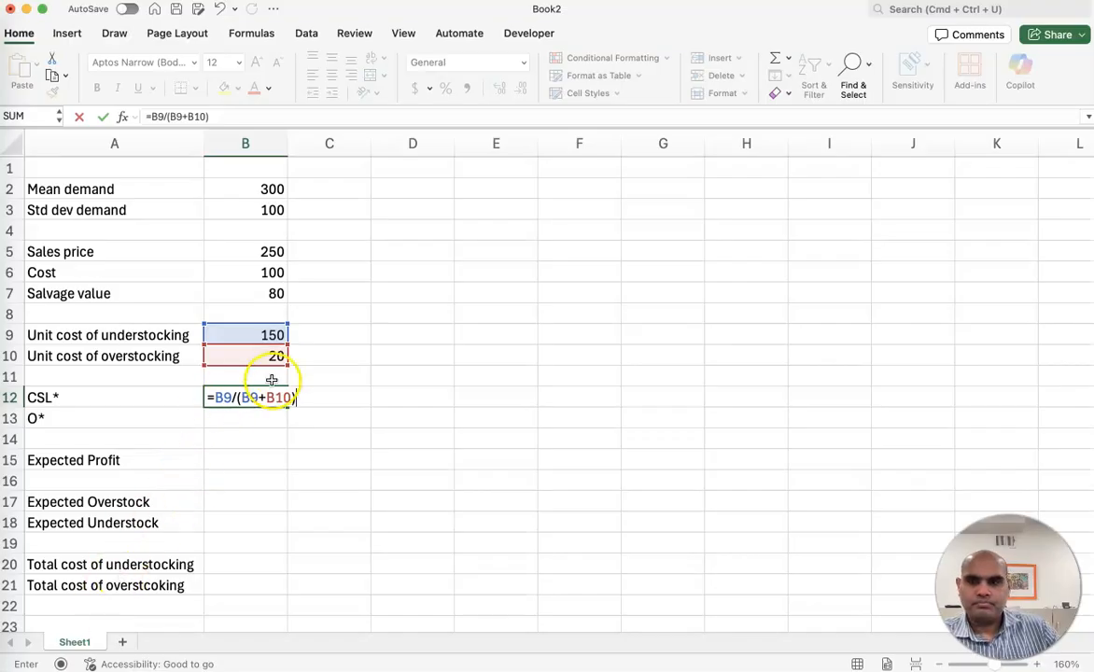
key(Return)
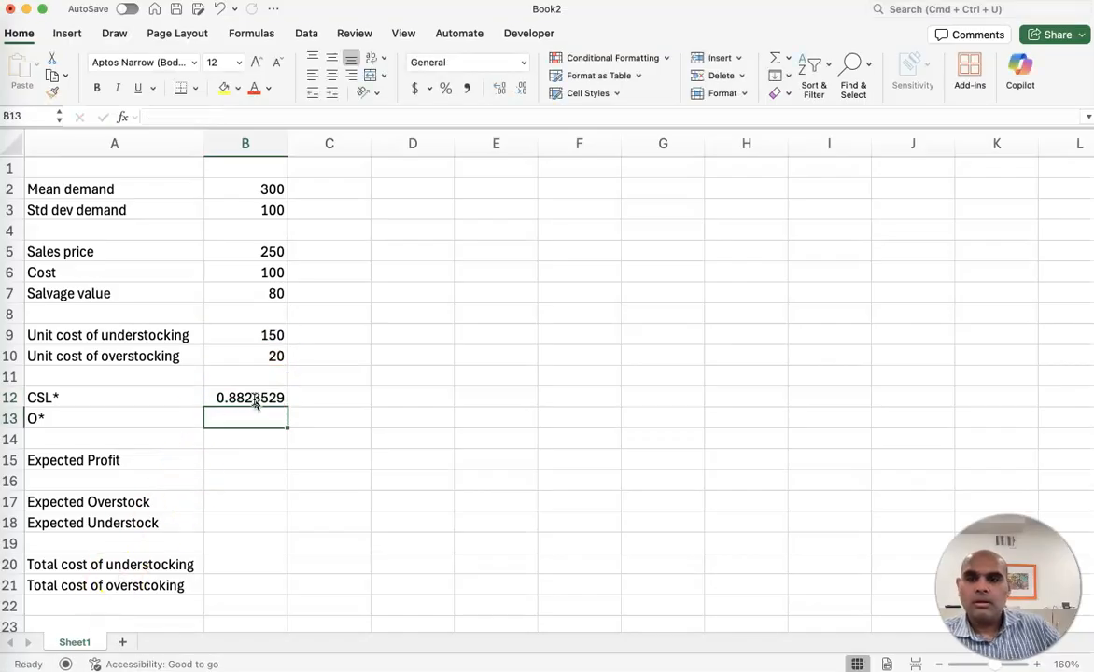
Step: Format the CSL* value in B12 to show four decimal places
click(238, 397)
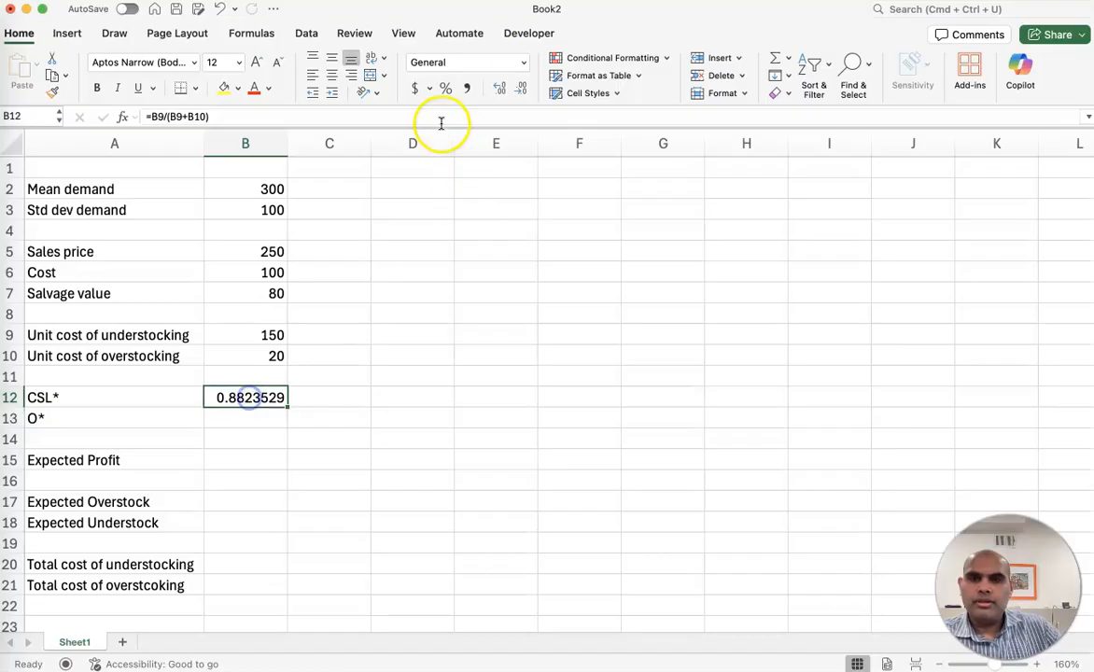
click(522, 88)
click(522, 88)
click(522, 88)
click(522, 88)
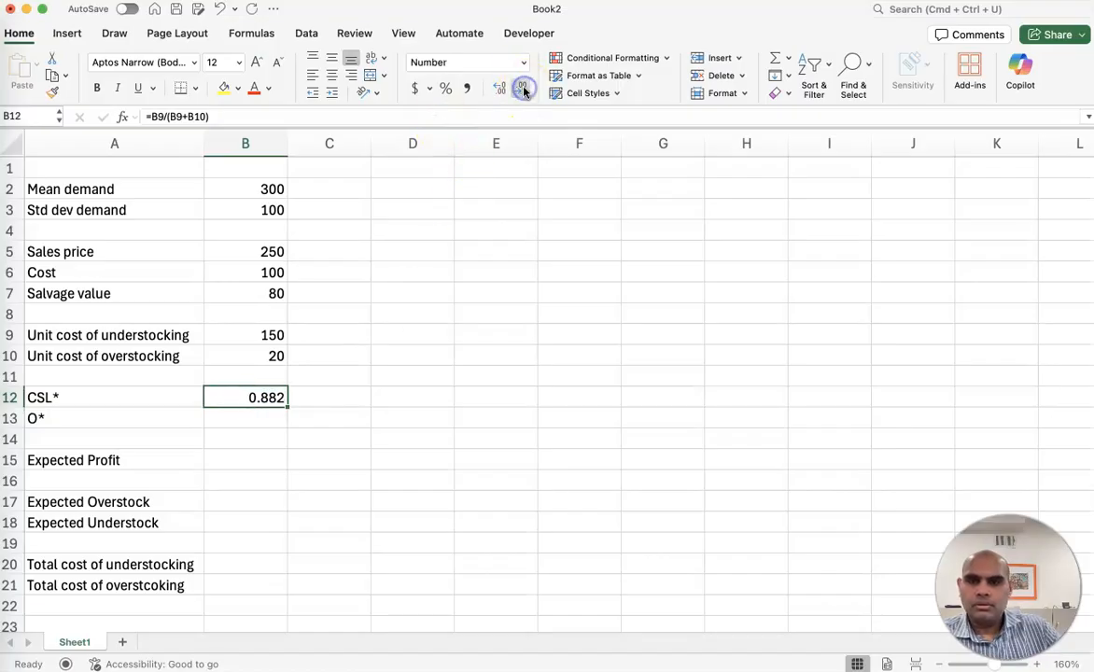
click(502, 88)
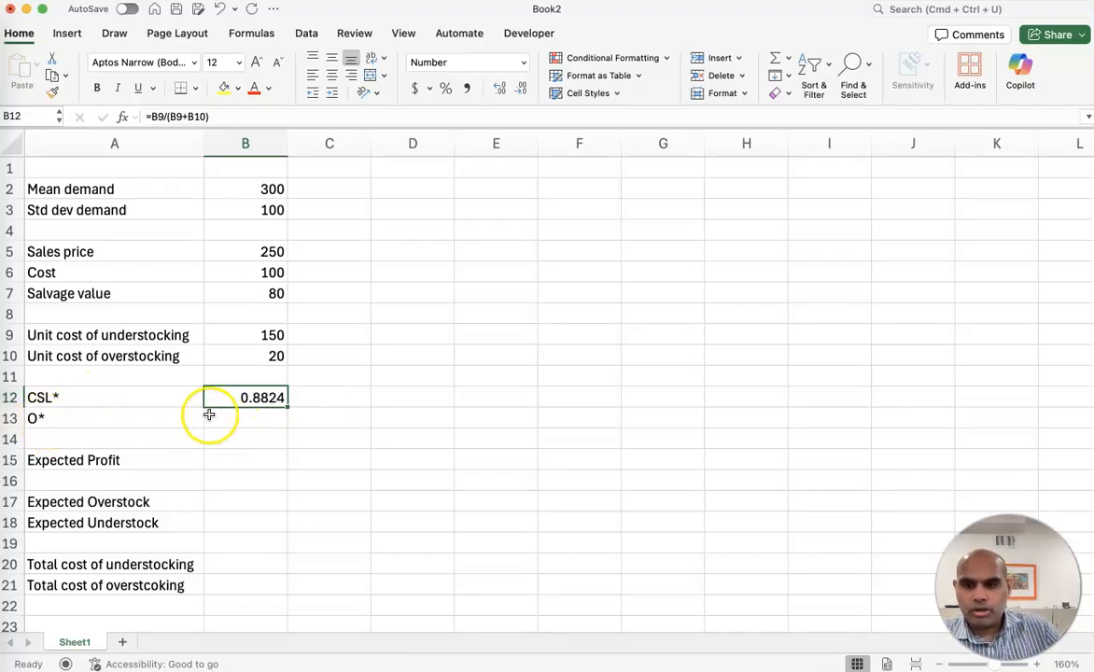
Step: Calculate the optimal order quantity O* in B13 with the formula =NORM.INV(B12,B2,B3)
click(239, 417)
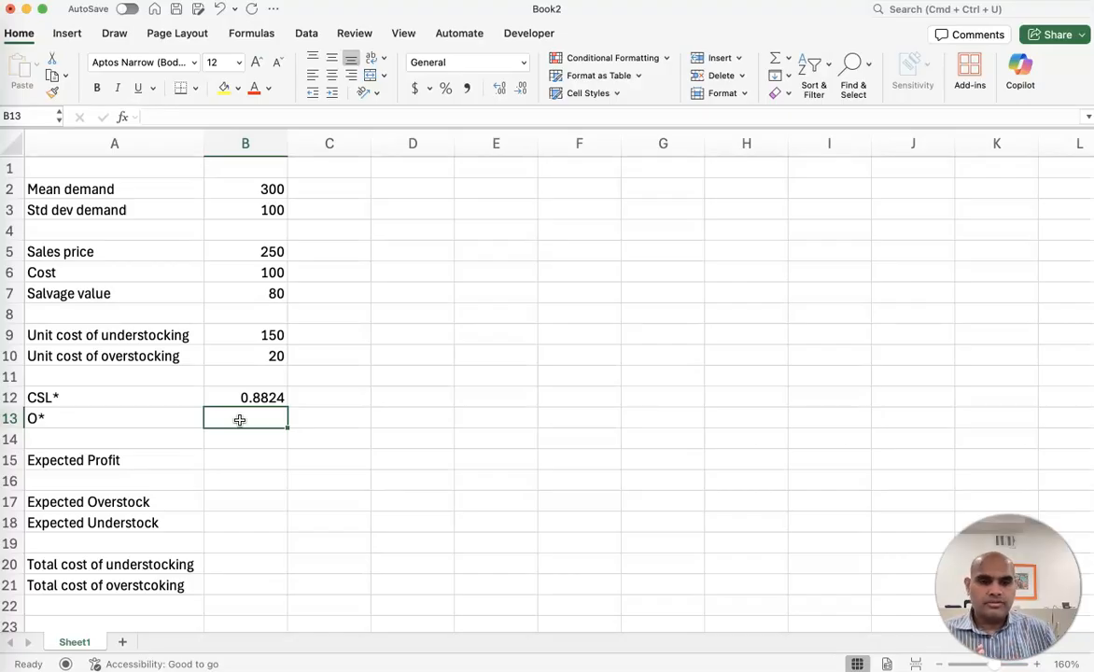
text(=)
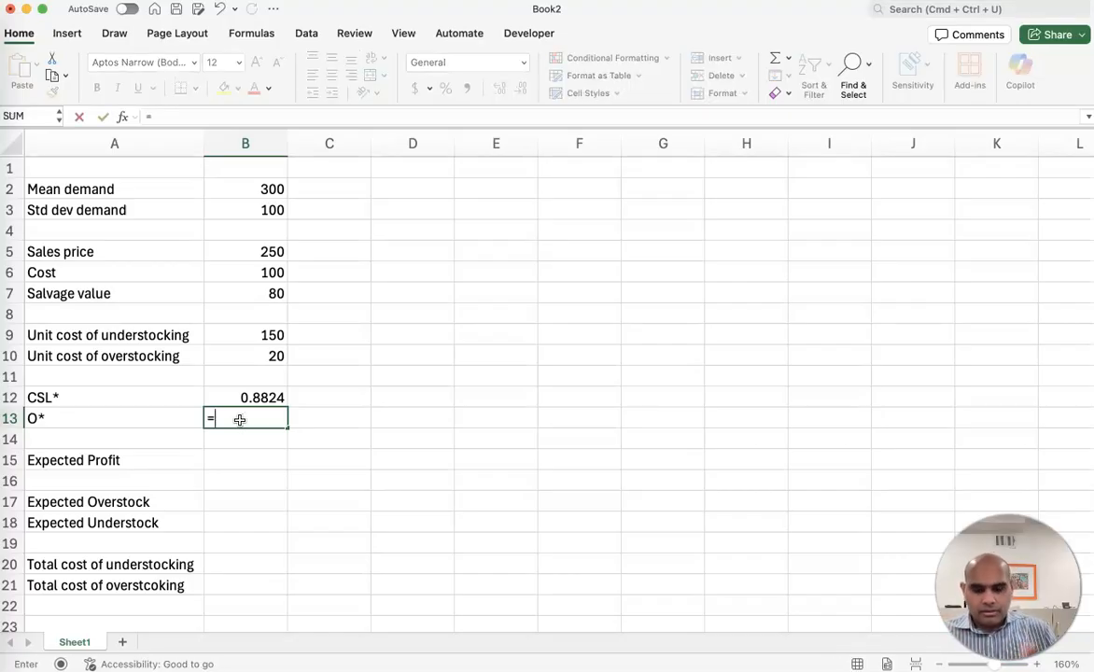
text(n)
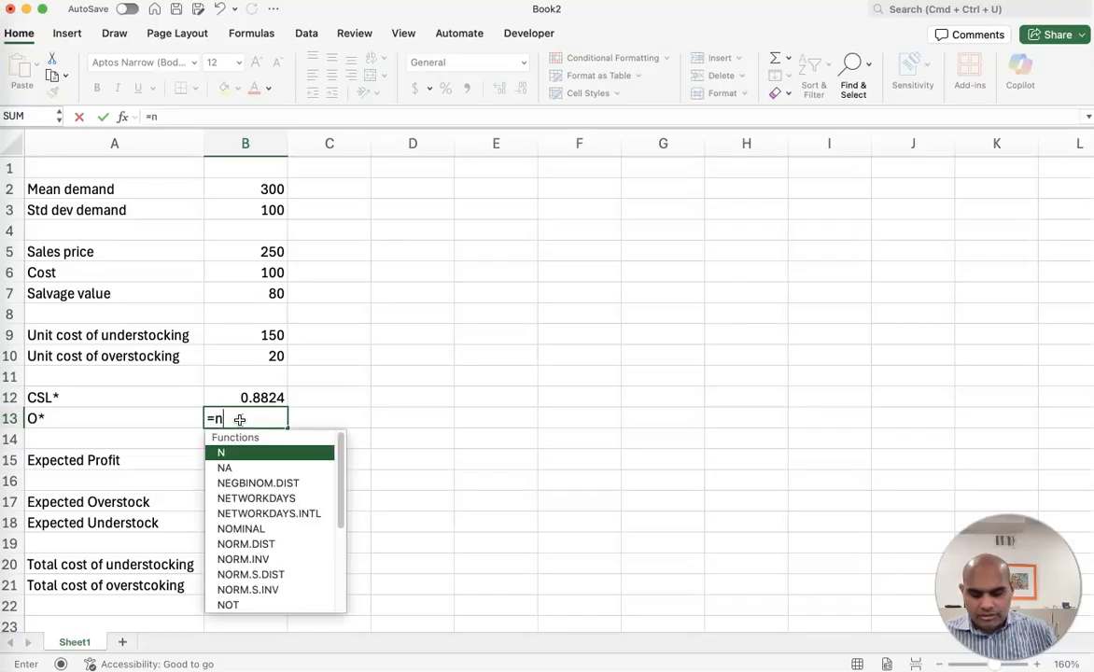
text(orm.inv()
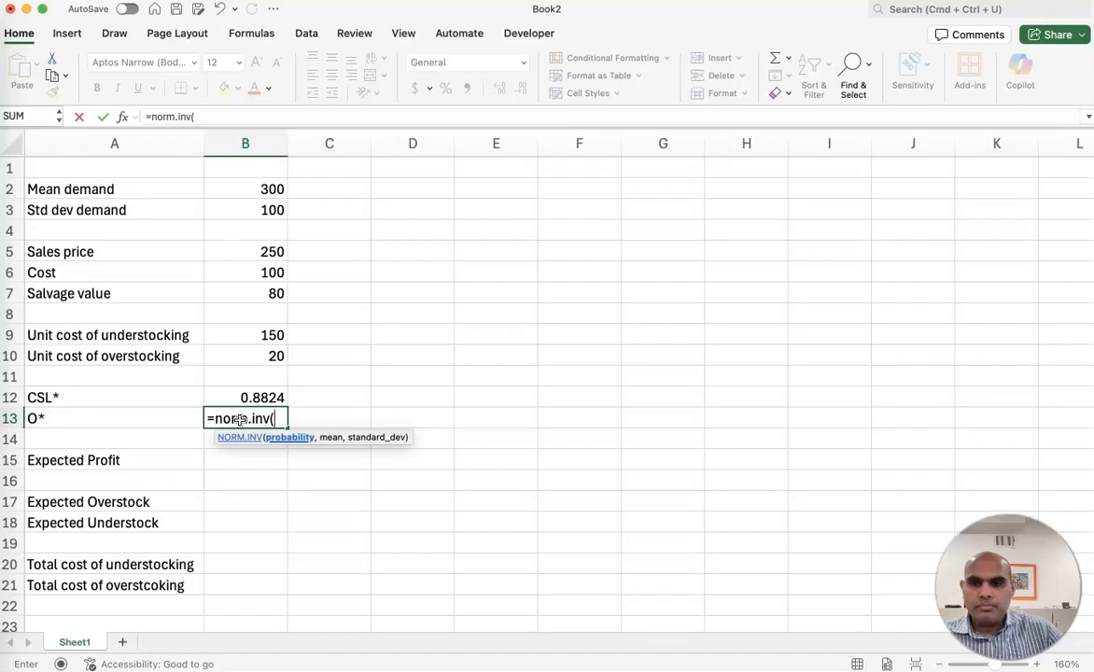
click(254, 399)
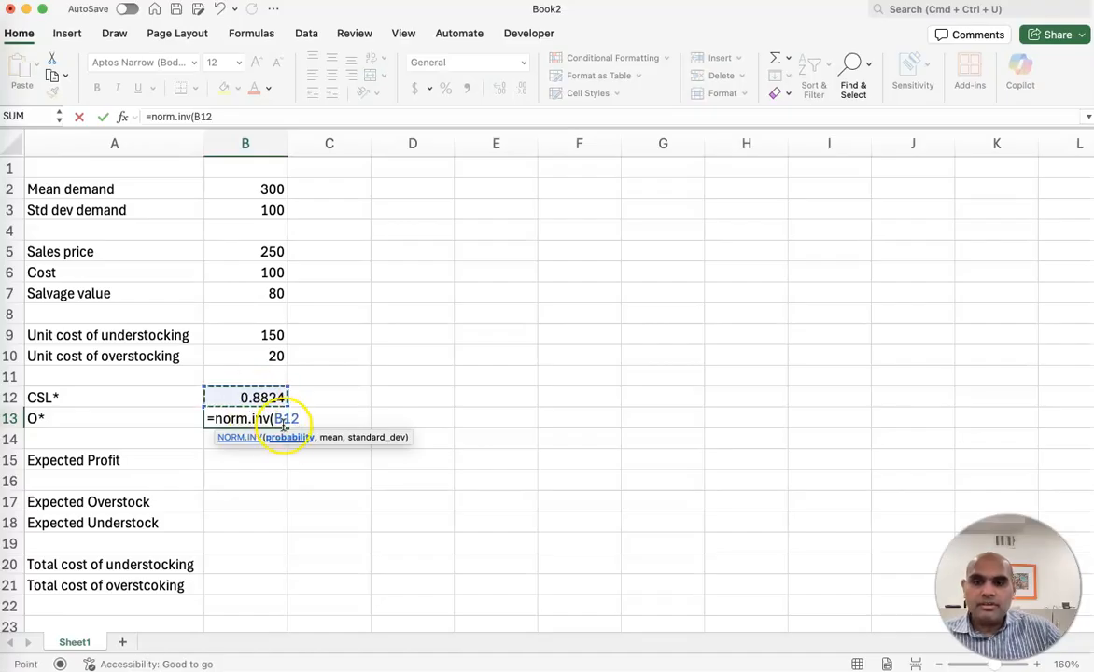
text(,)
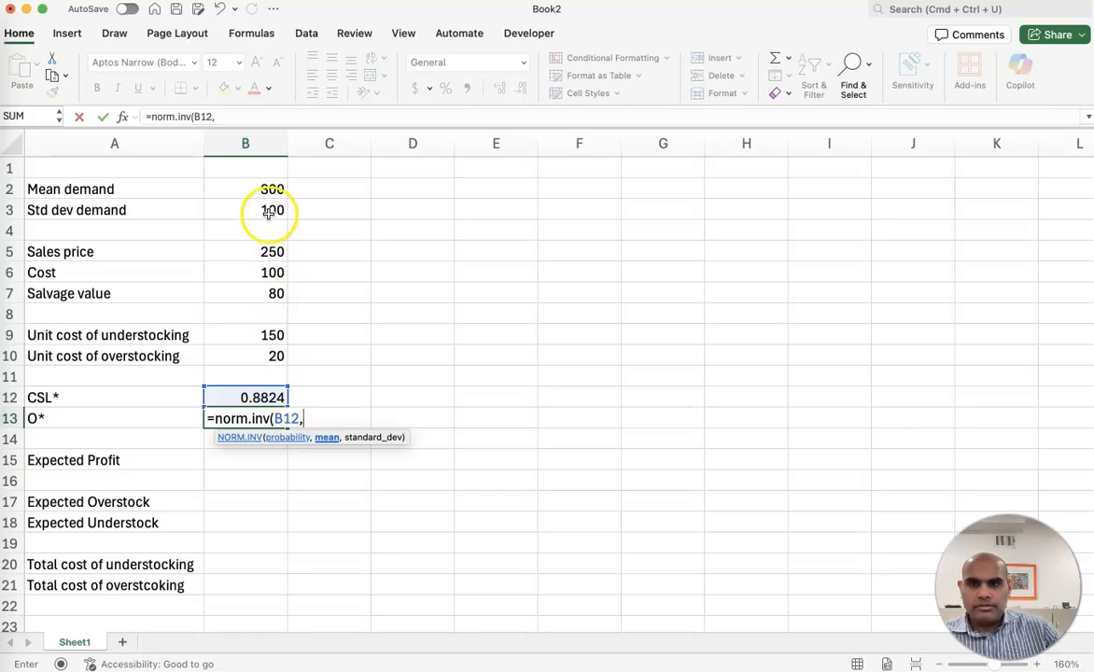
click(256, 187)
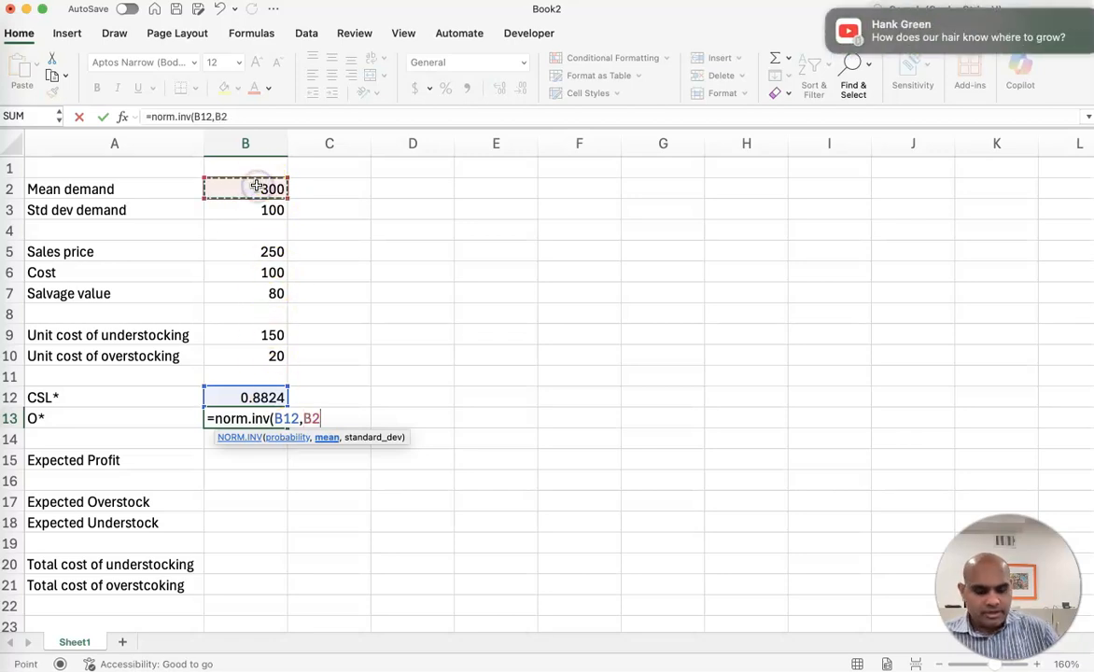
text(,)
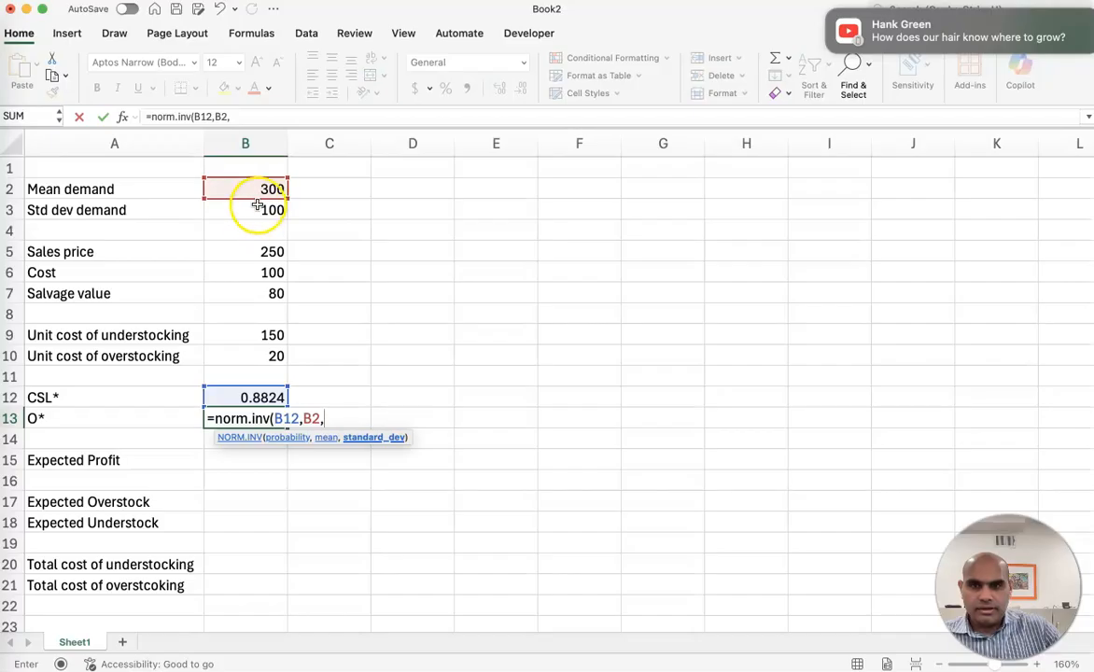
click(254, 212)
text())
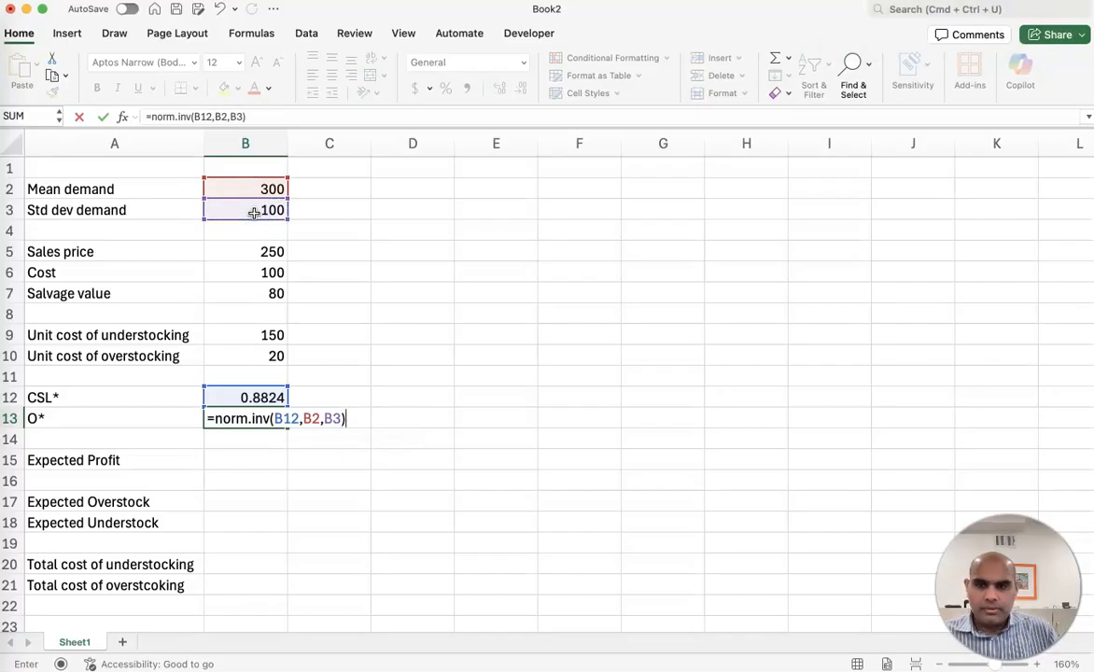
key(Return)
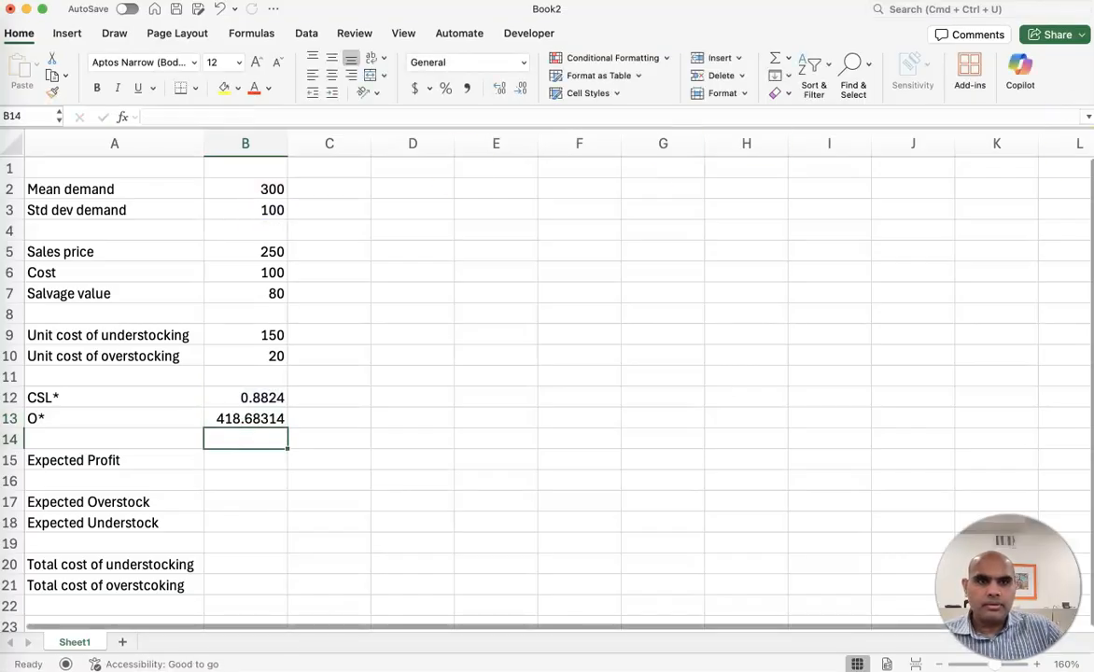
click(982, 3)
click(1029, 59)
click(935, 52)
click(771, 190)
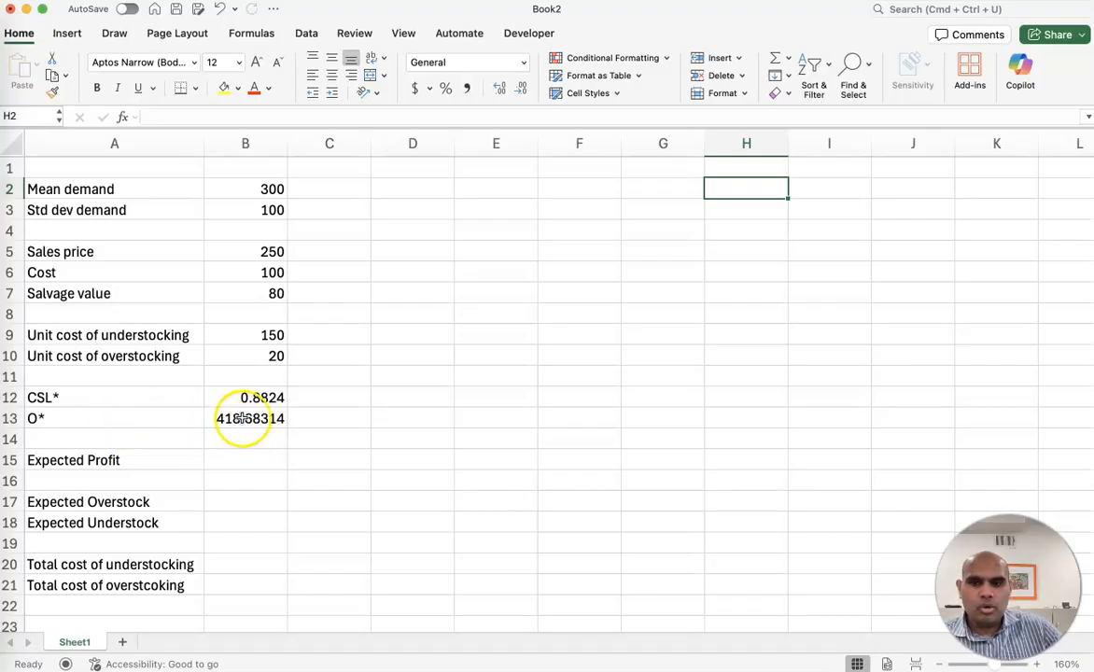
Step: Round the O* result in B13 to a whole number with =ROUND(NORM.INV(B12,B2,B3),0)
double_click(217, 419)
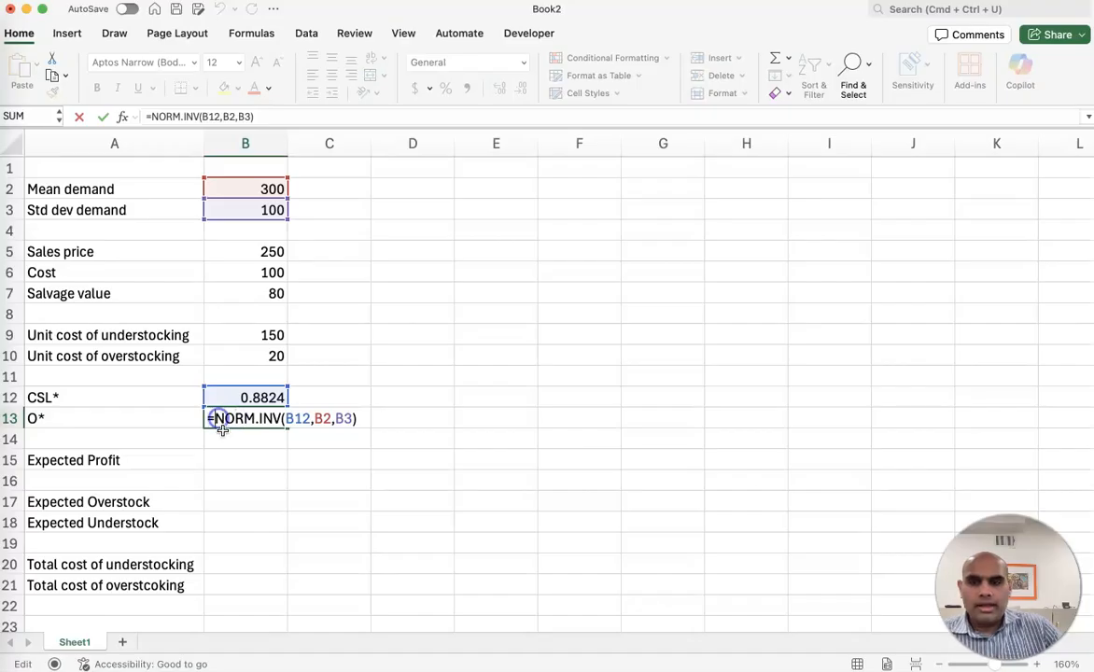
text(round()
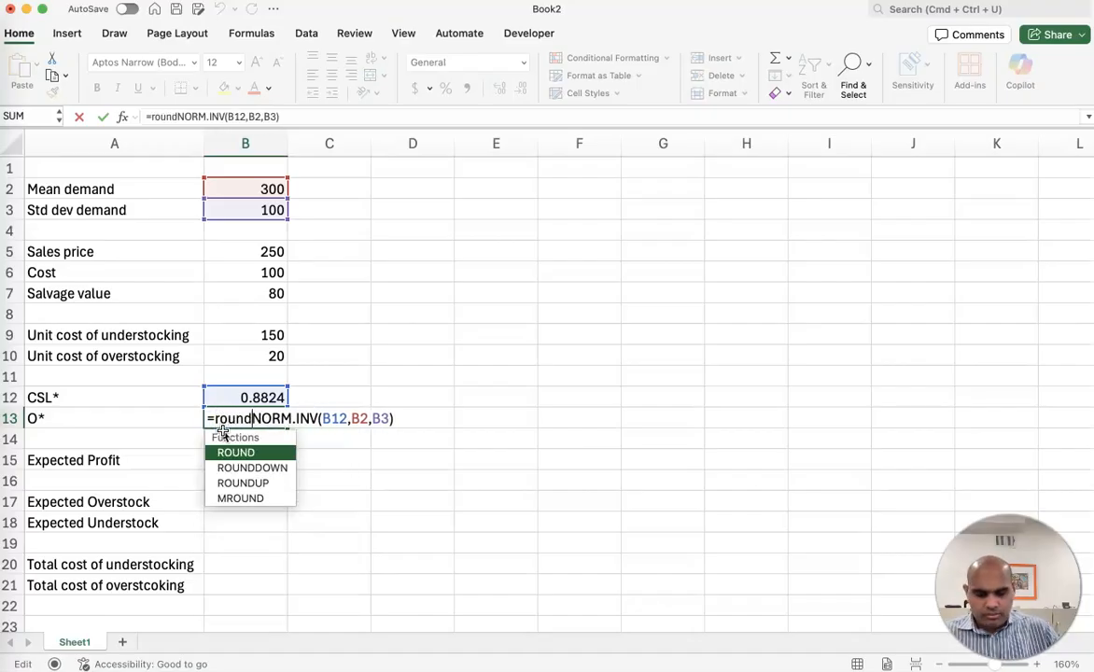
click(410, 418)
text(,0))
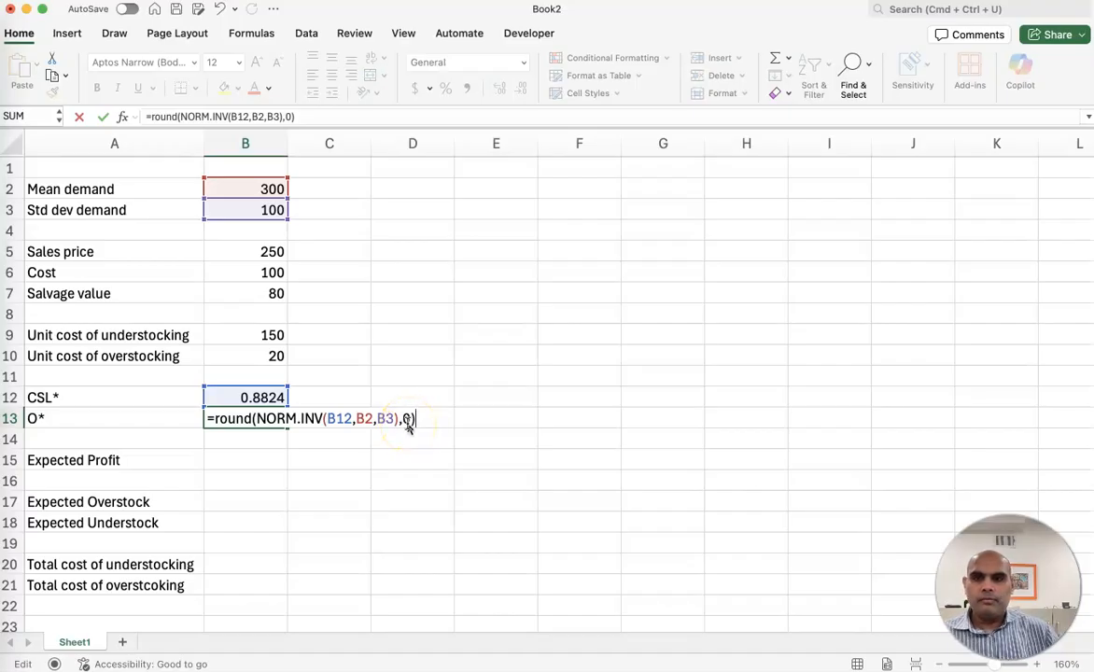
key(Return)
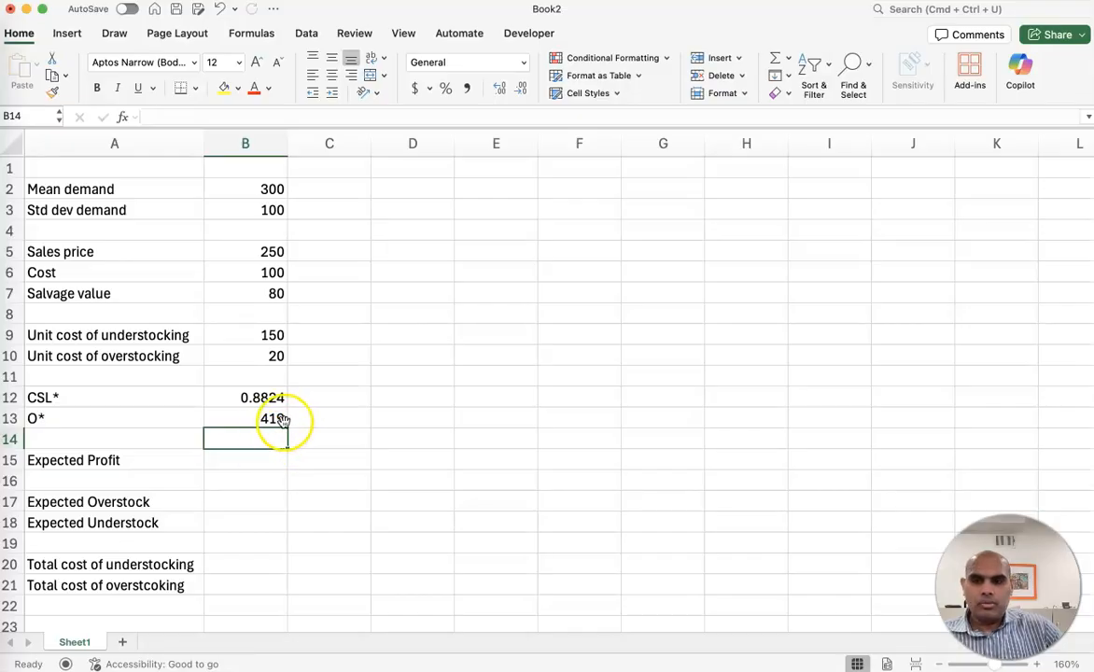
Step: Arrange the workbook and the PowerPoint presentation side by side and display slide 11 with the expected profits formula
click(258, 463)
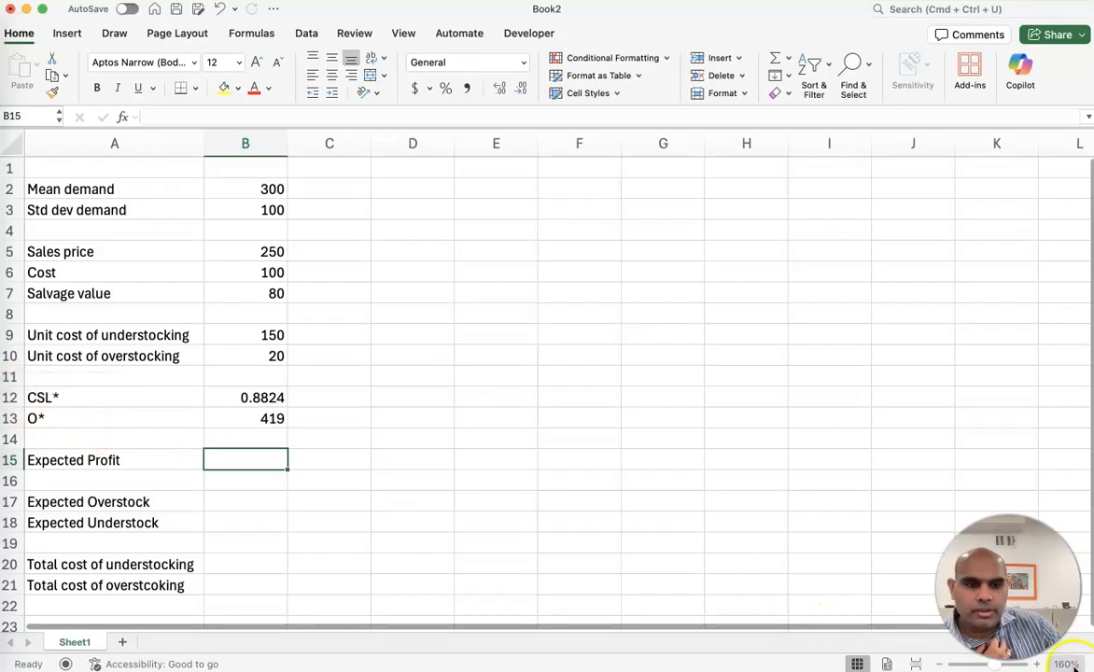
drag(1087, 660, 441, 669)
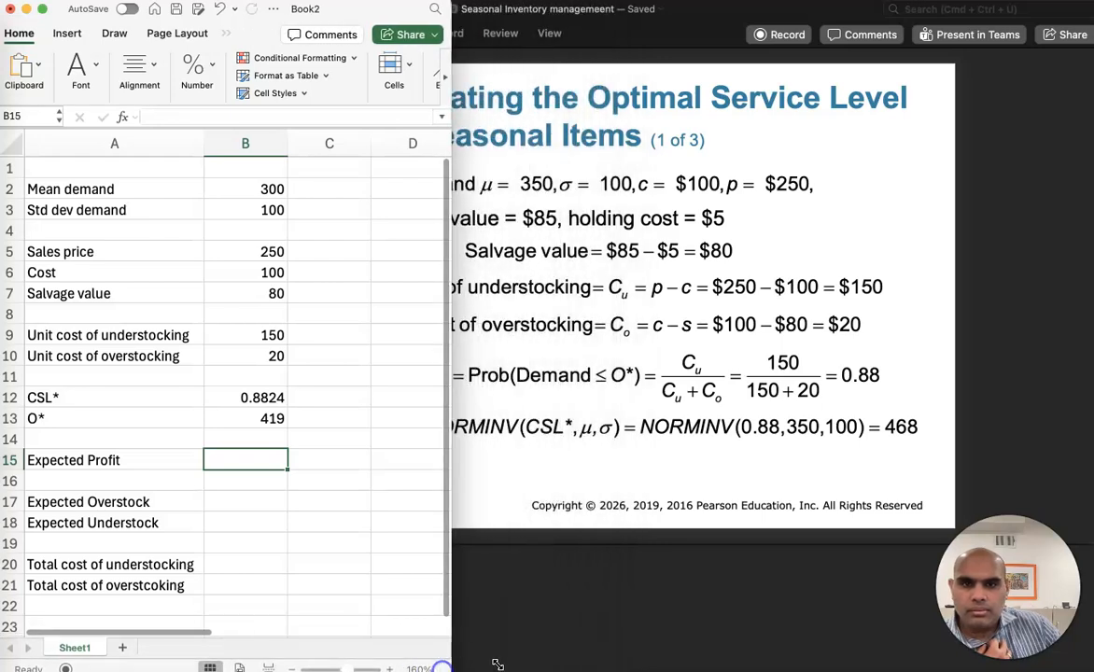
click(602, 632)
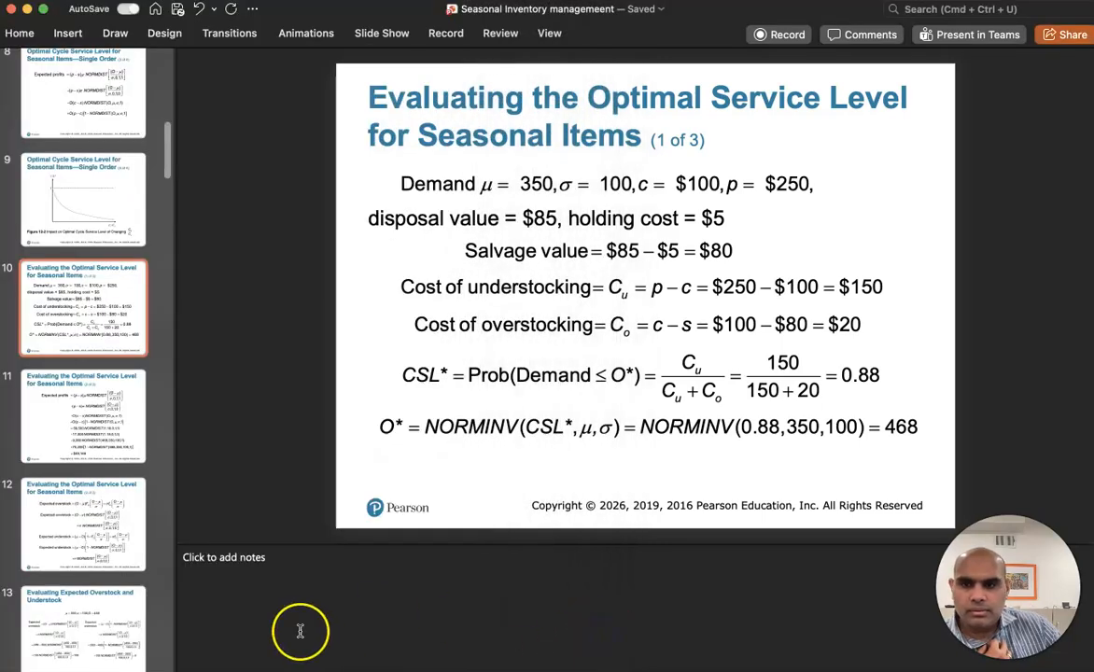
drag(2, 667, 385, 667)
drag(385, 496, 332, 495)
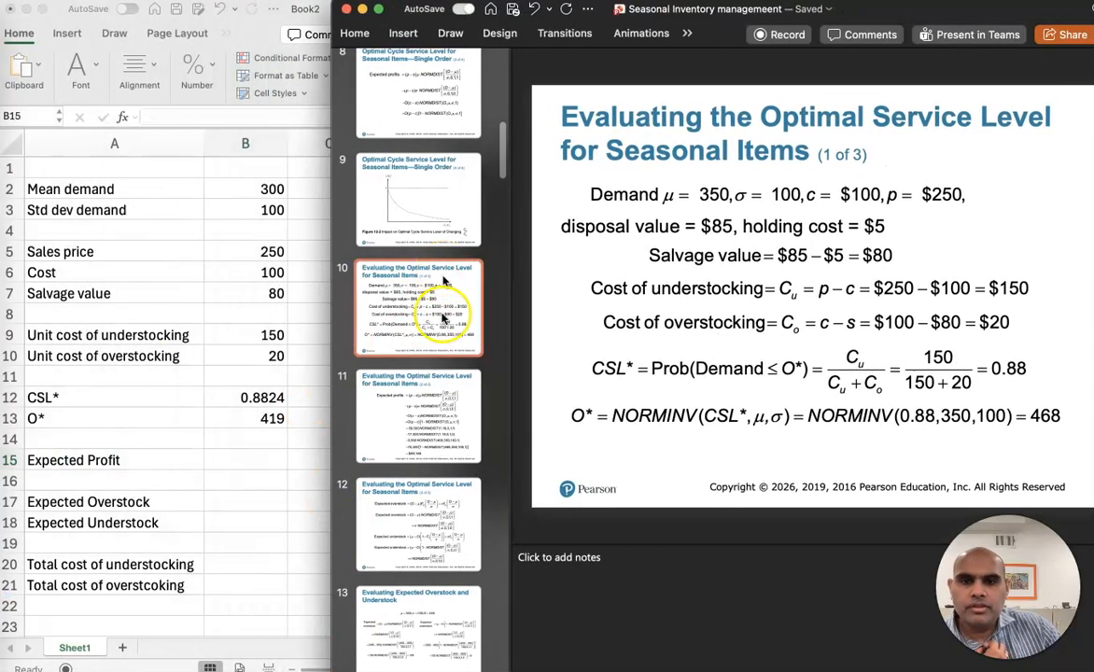
click(434, 438)
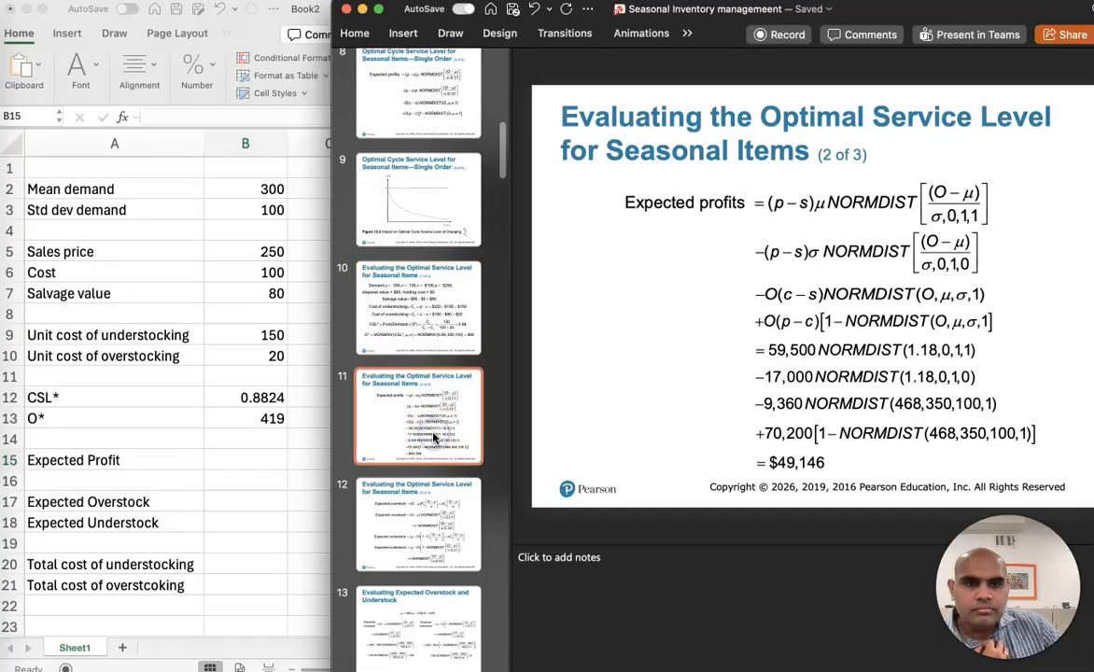
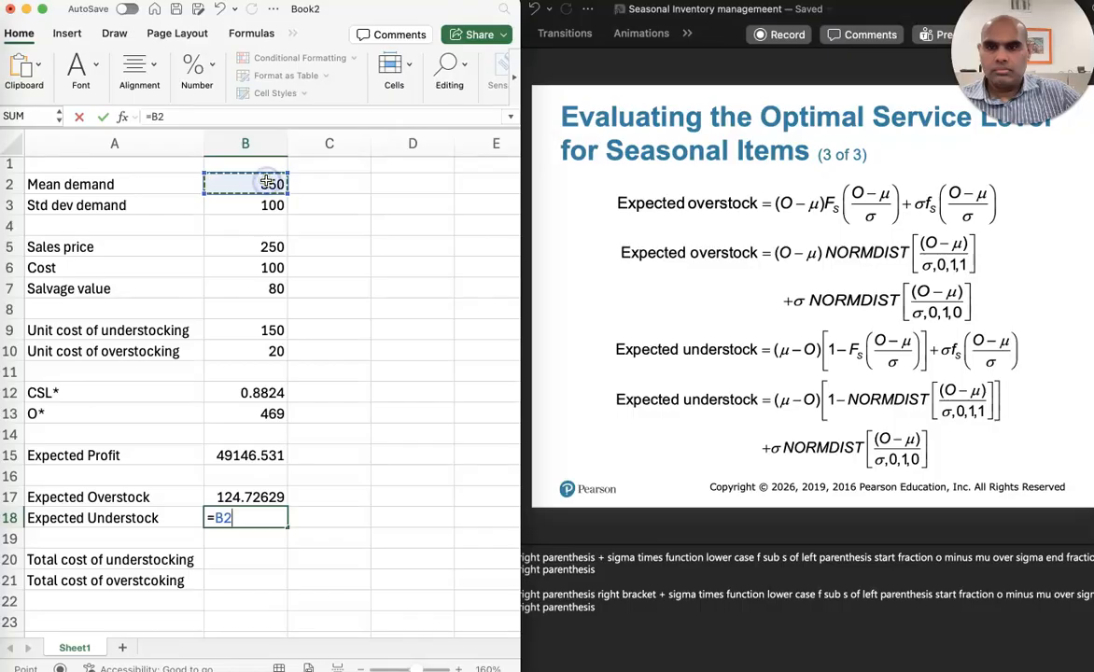
Step: Begin the Expected Understock formula in B18 with mean demand minus order quantity, =(B2-B13)
key(BackSpace)
key(BackSpace)
text(()
click(266, 182)
text(-)
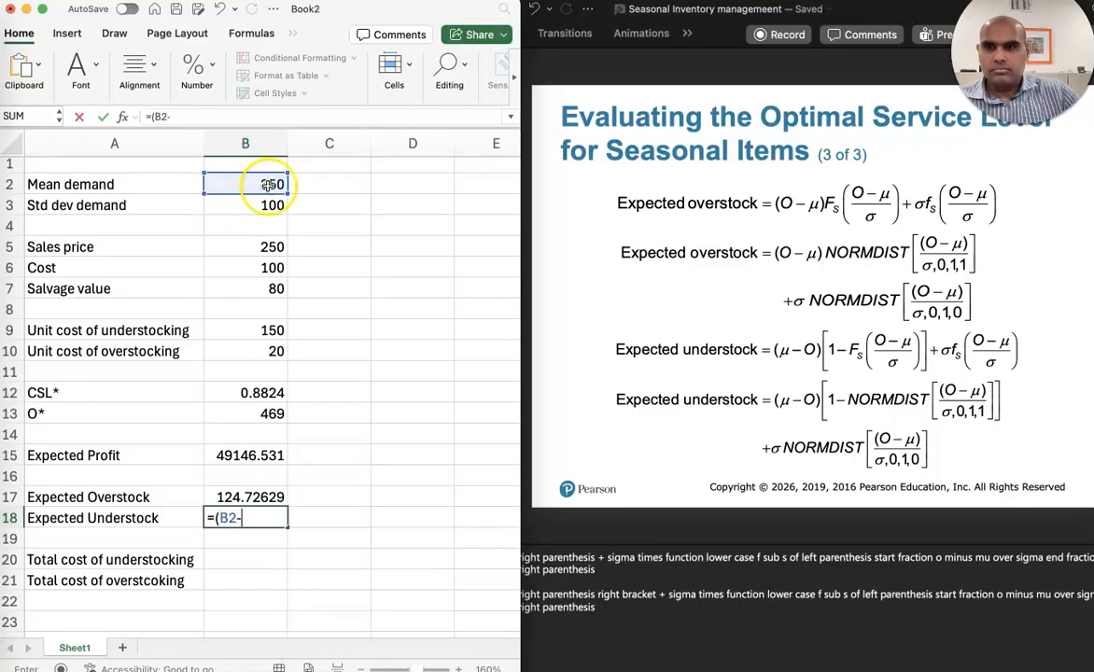
click(249, 415)
text())
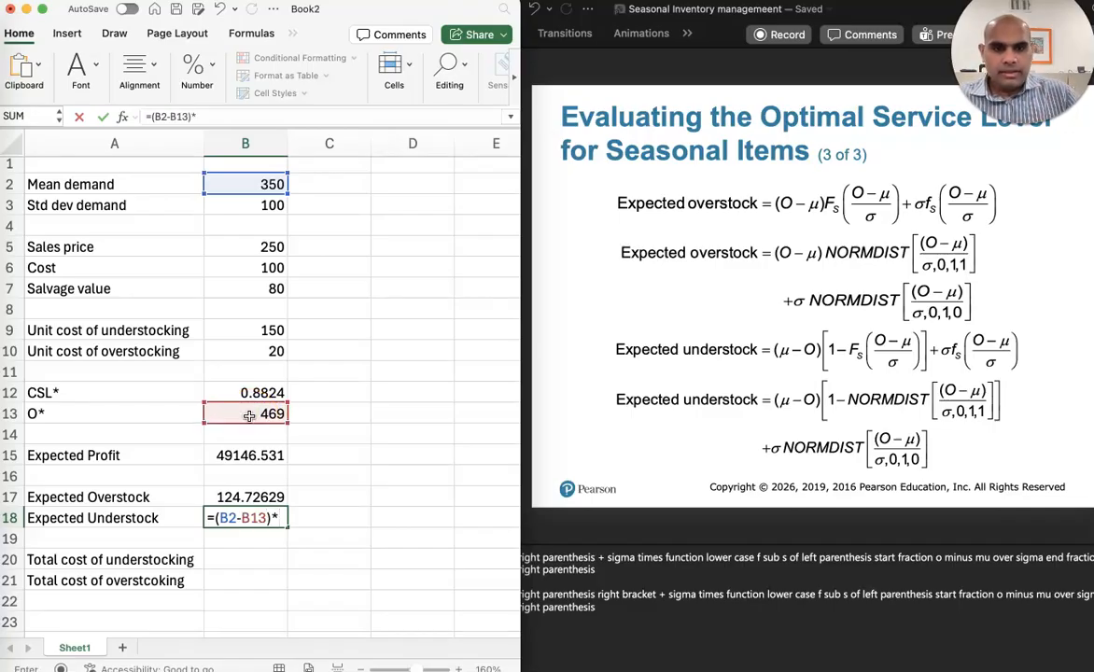
Step: Multiply the difference in the B18 formula by (1-NORM.S.DIST((B13-B2)/B3,1))
text(*(1-n)
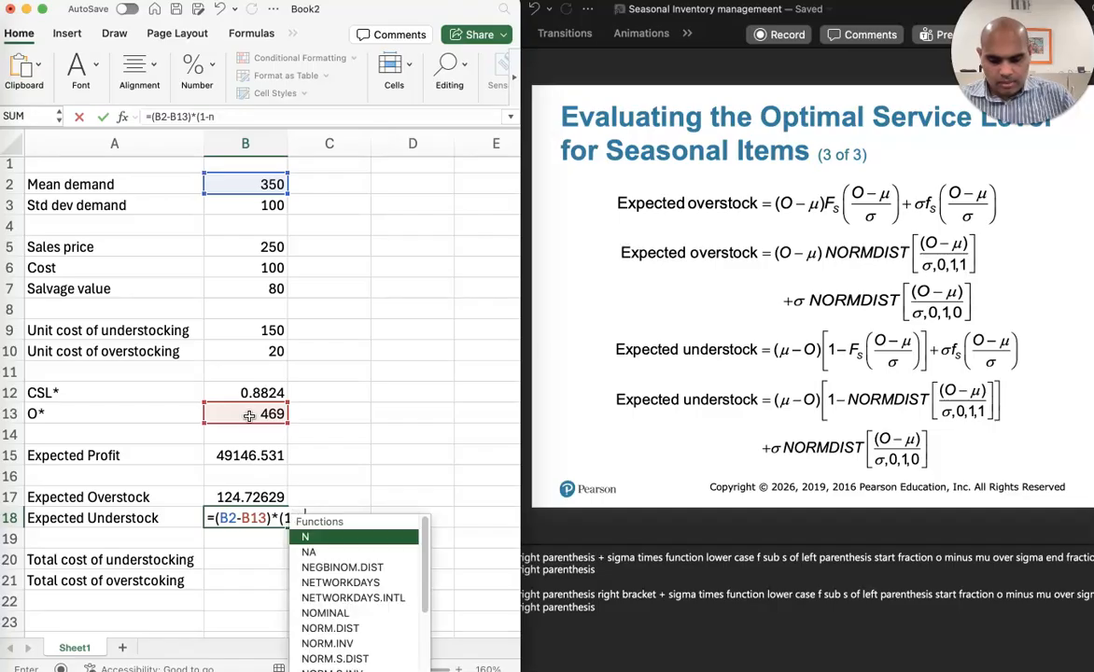
text(orm.s.dist()
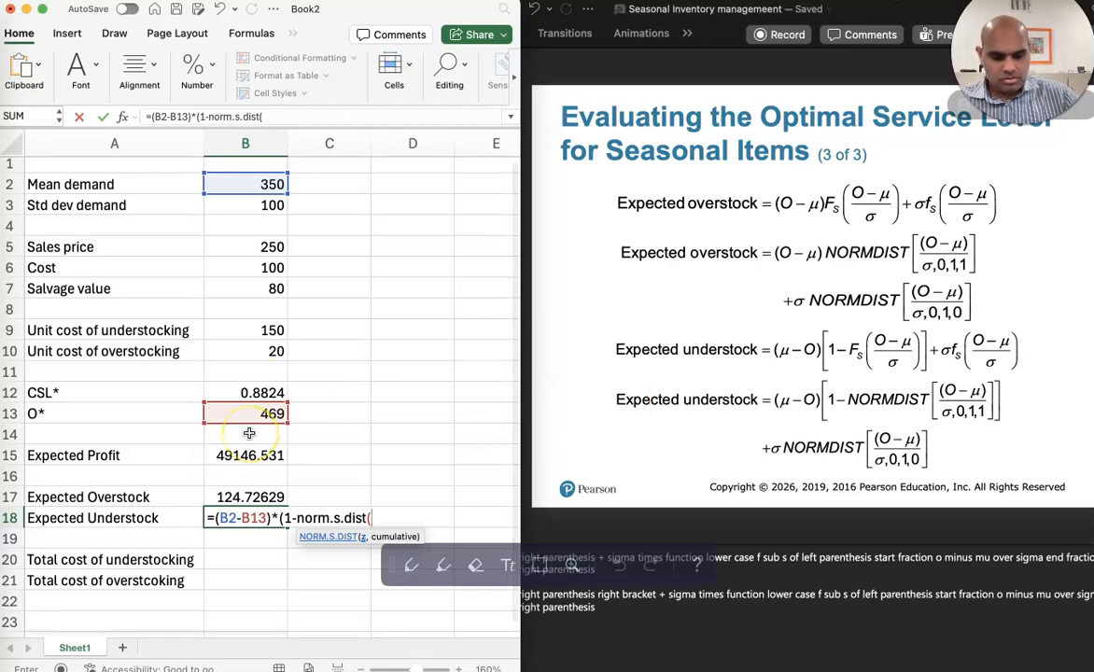
text(()
click(274, 414)
text(-)
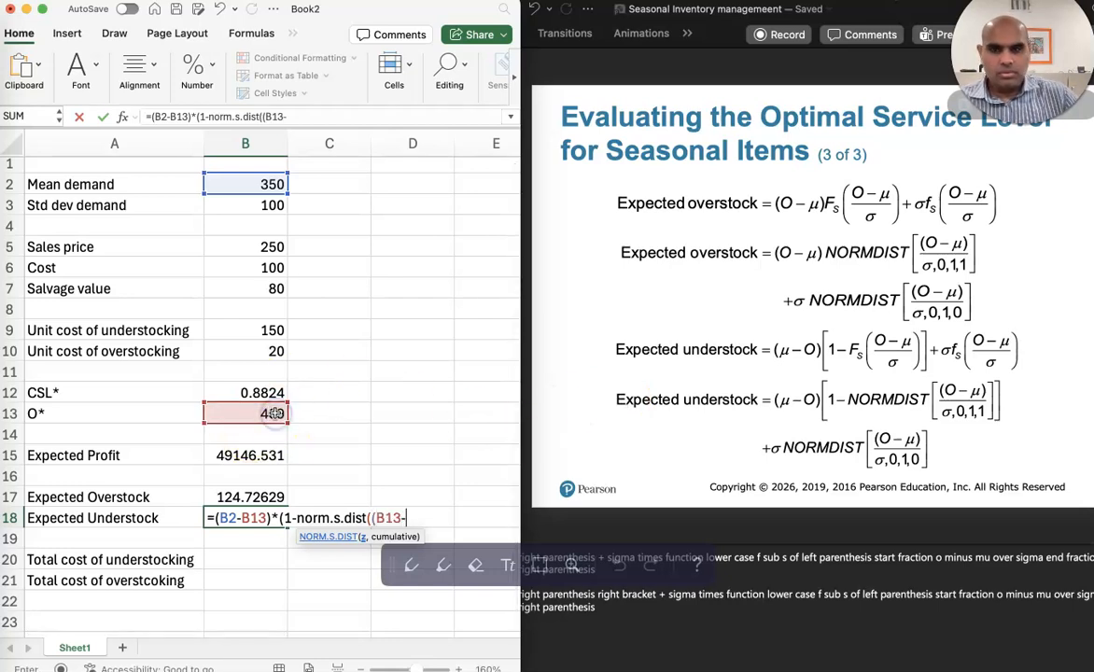
click(274, 183)
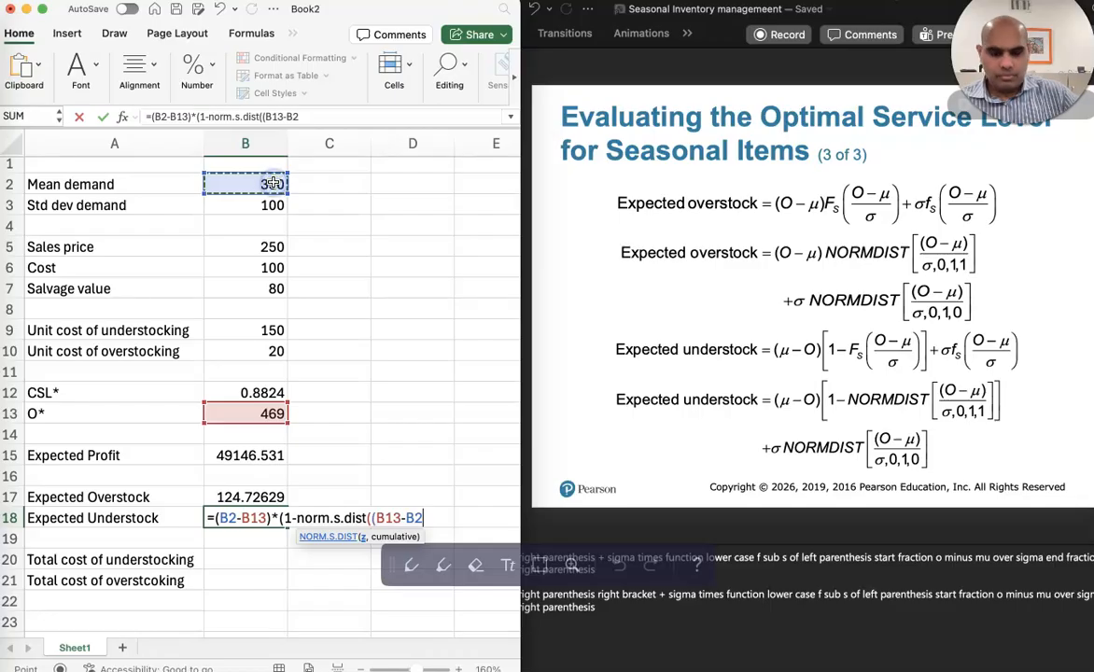
text()//)
click(210, 202)
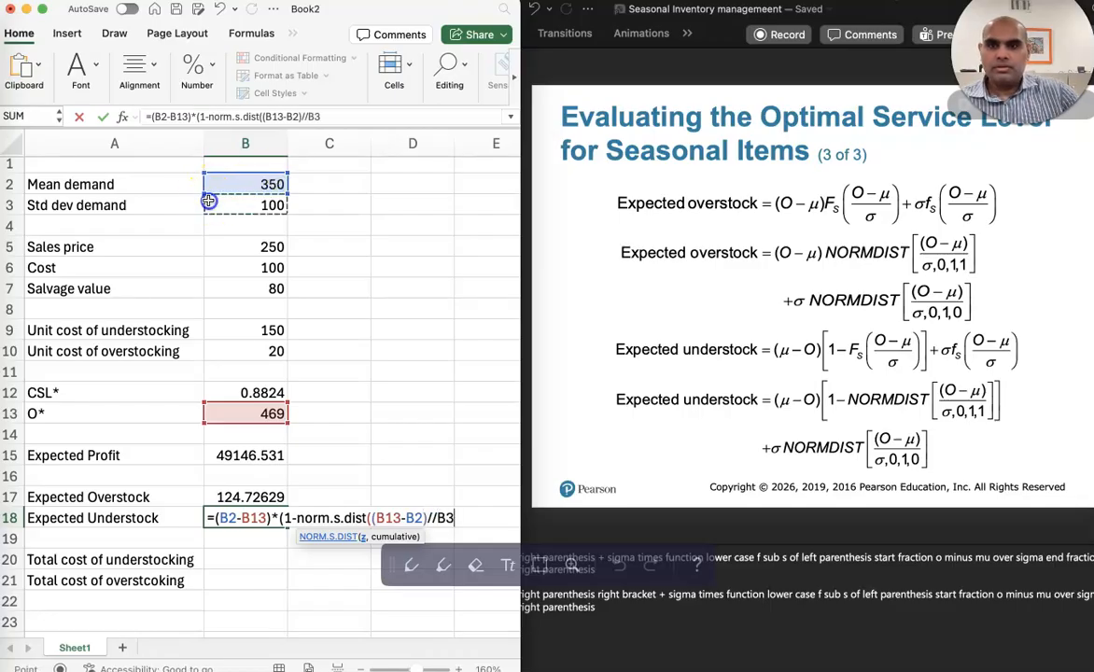
key(BackSpace)
key(BackSpace)
key(BackSpace)
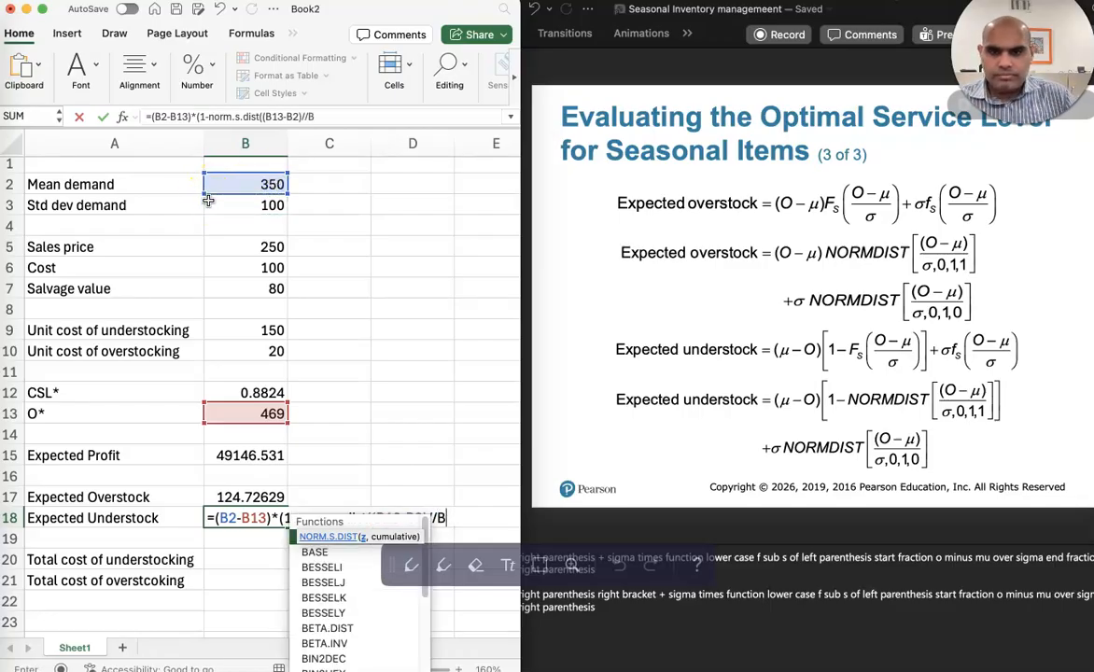
click(209, 200)
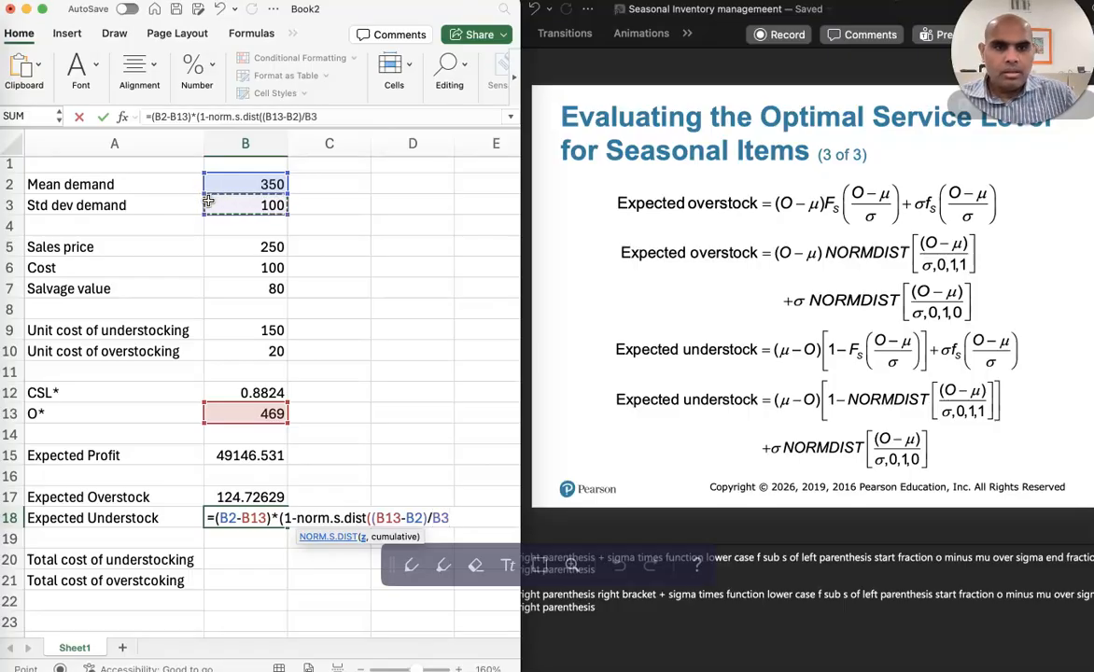
text(,1)
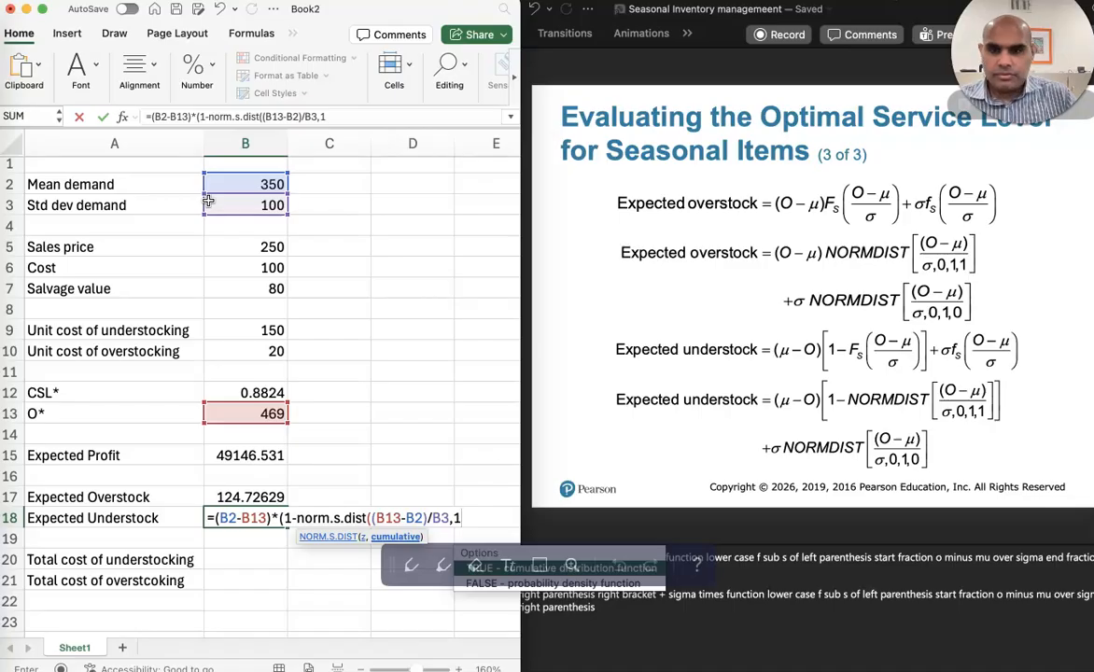
text())+)
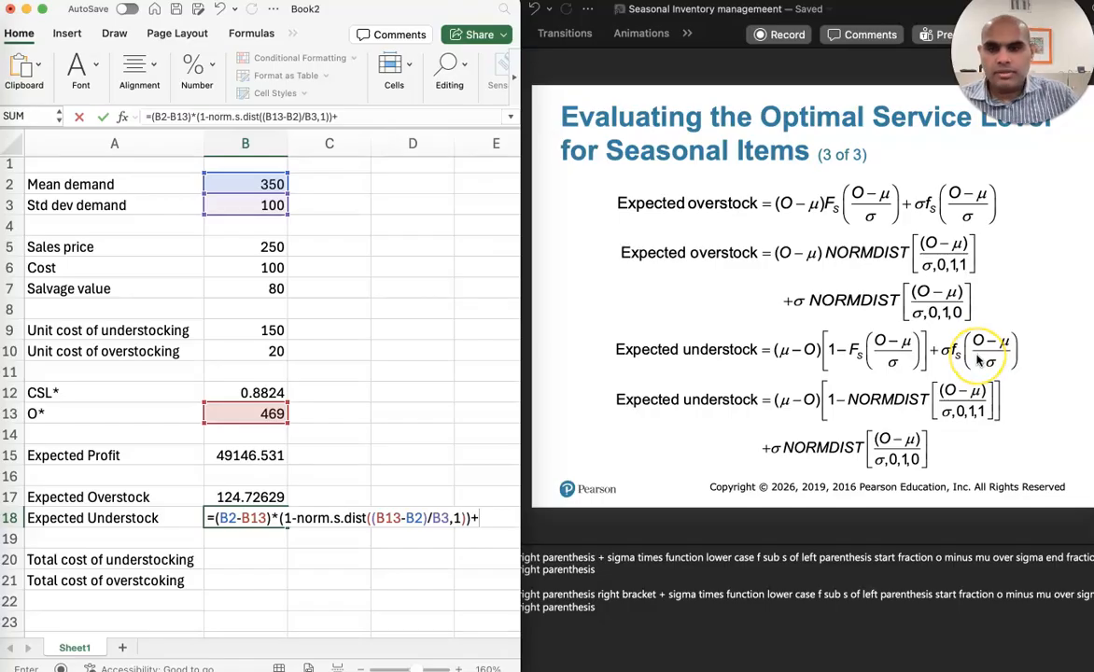
Step: Extend the B18 formula with the standard deviation multiplied by a new normal distribution function, B3*NORM.S.DIST(
click(263, 205)
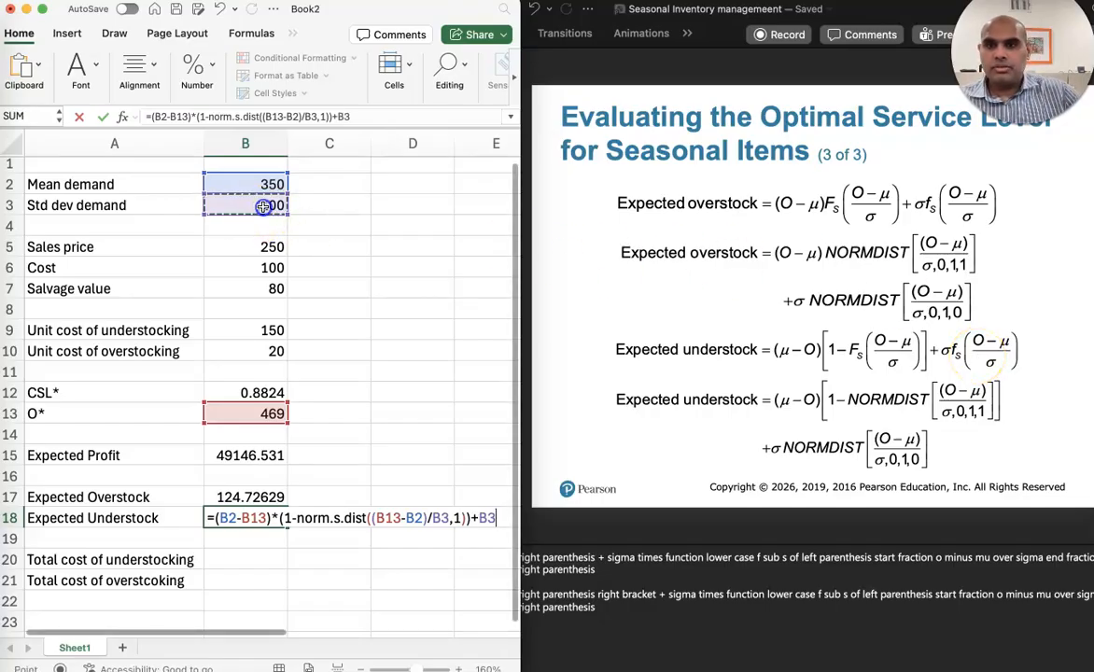
text(*(1-)
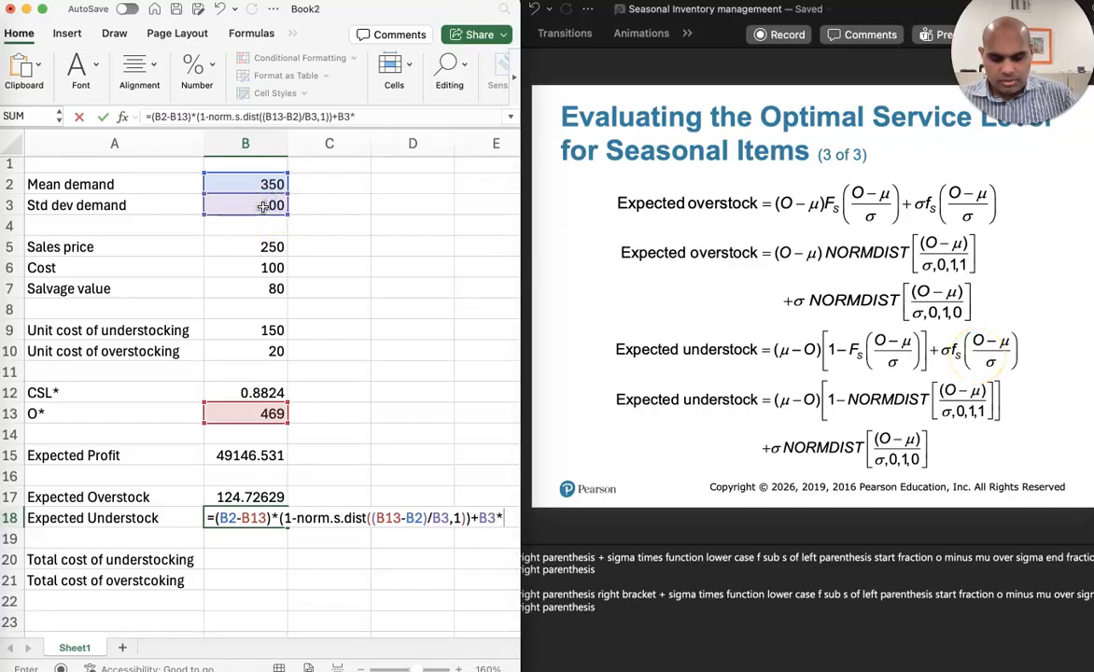
text(norm.s.d)
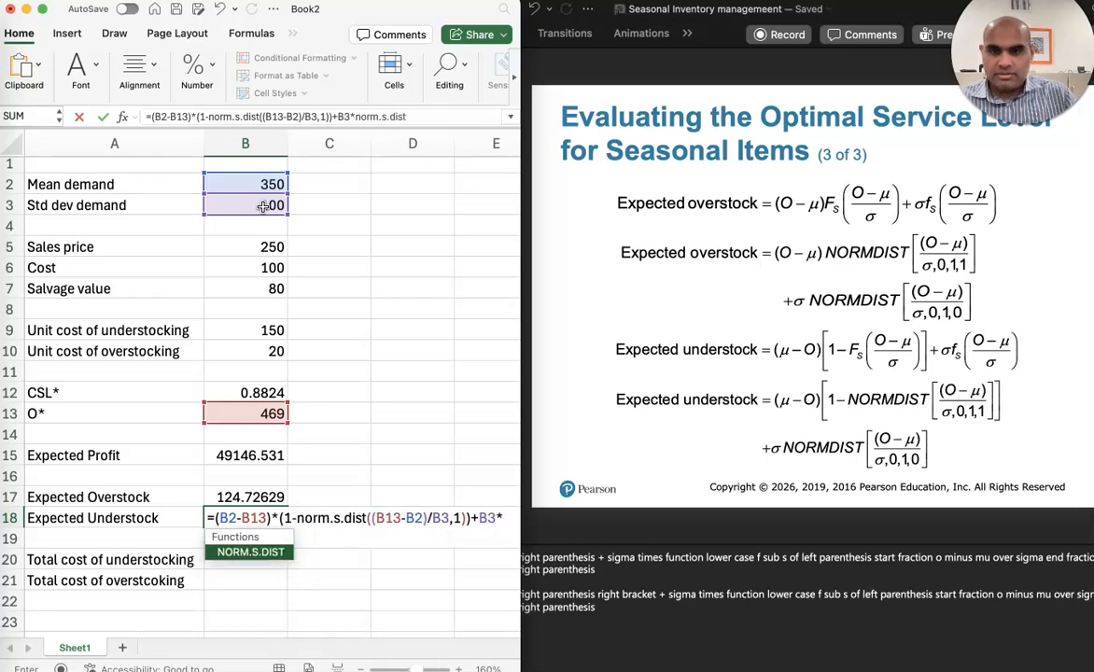
text(ist)
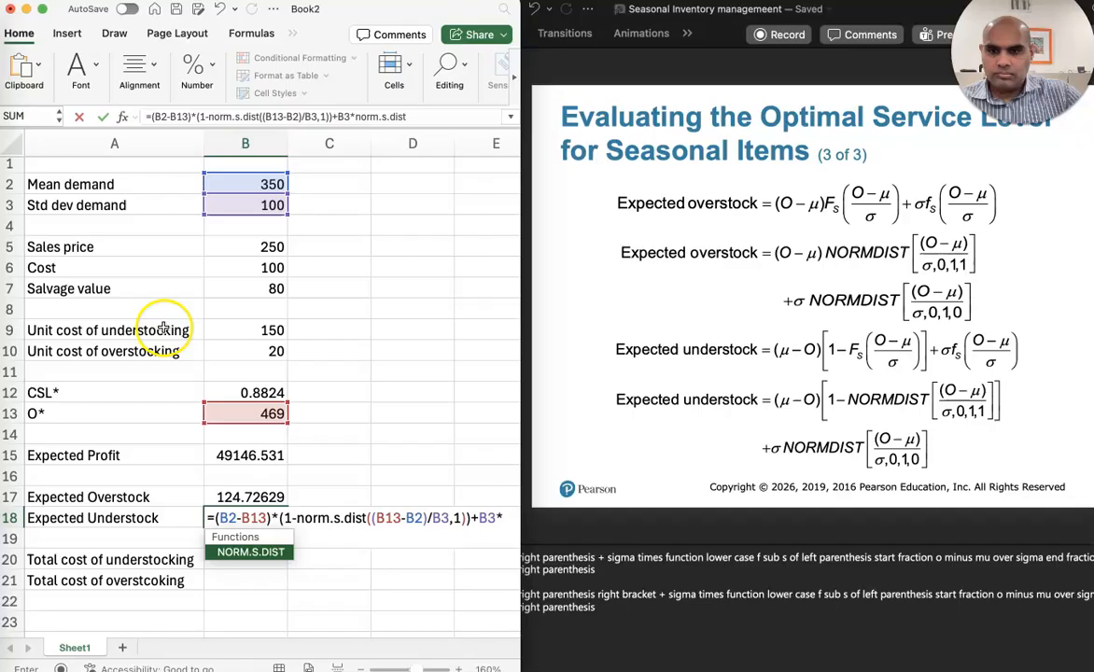
double_click(250, 551)
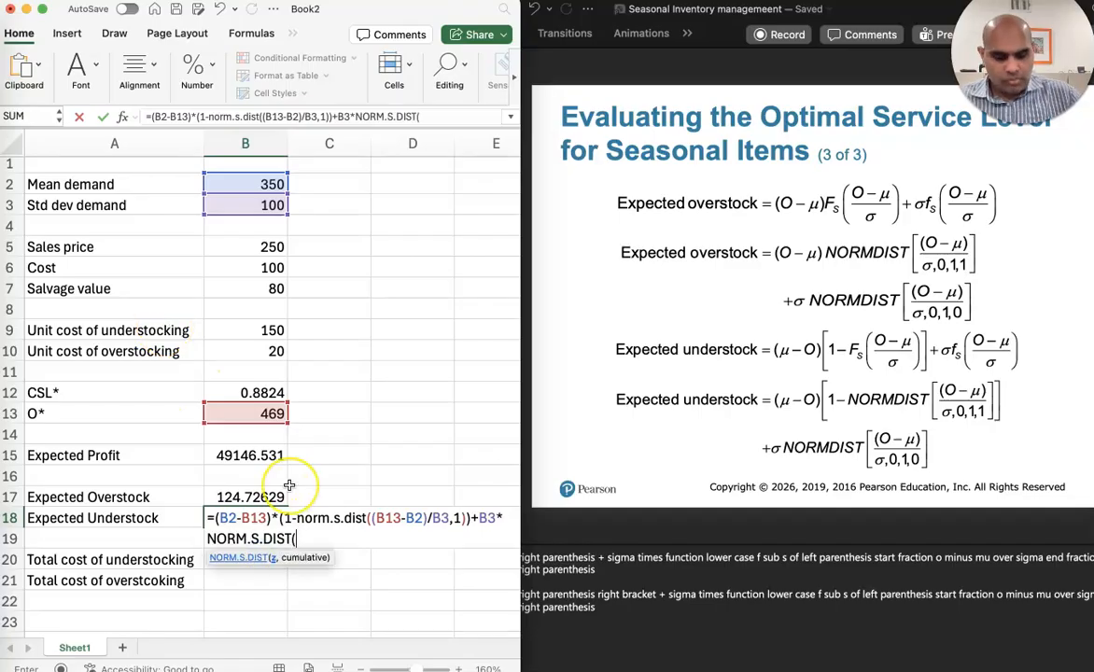
Step: Give the second NORM.S.DIST in B18 the arguments (B13-B2)/B3 and 0, and enter the completed Expected Understock formula
text(()
click(241, 414)
text(-)
click(240, 180)
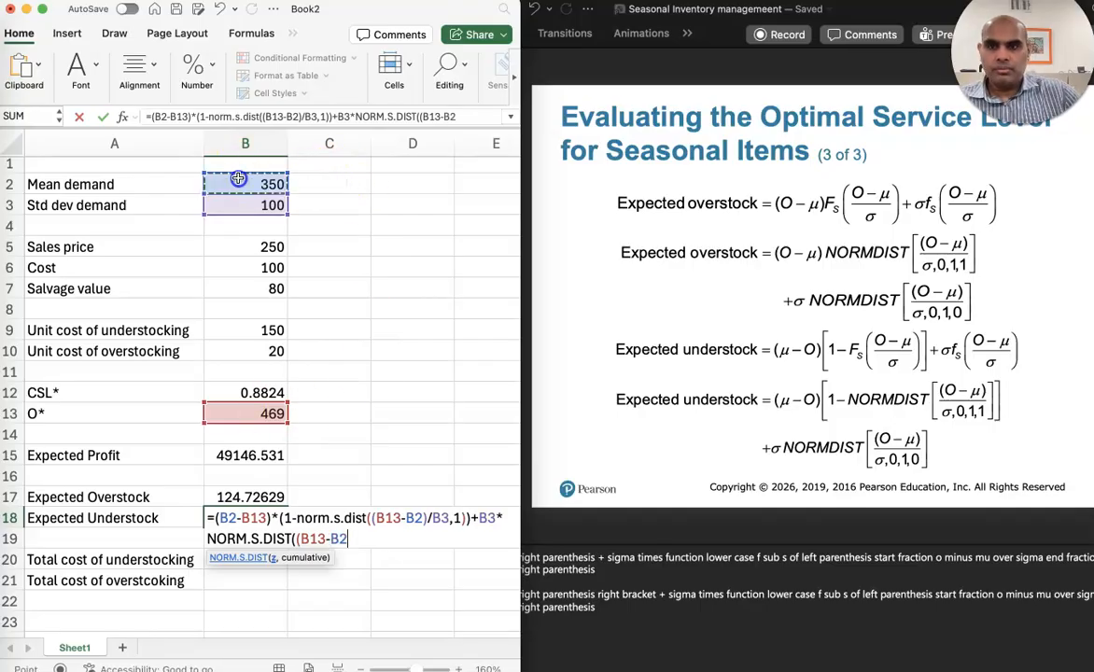
text()/)
click(245, 207)
text(,)
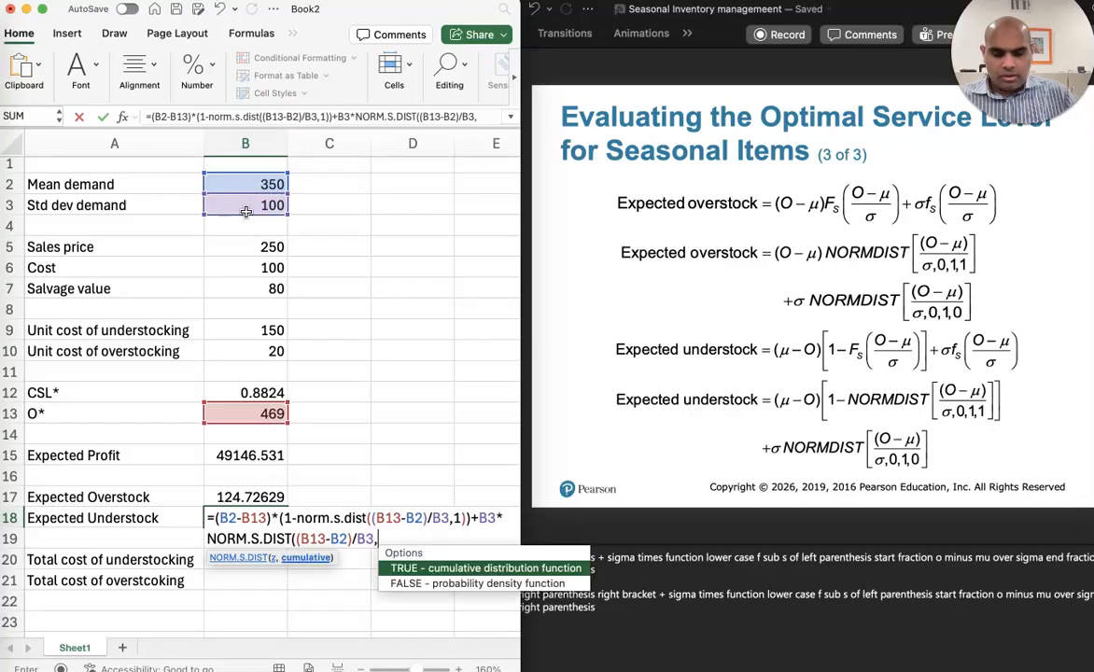
text(0))
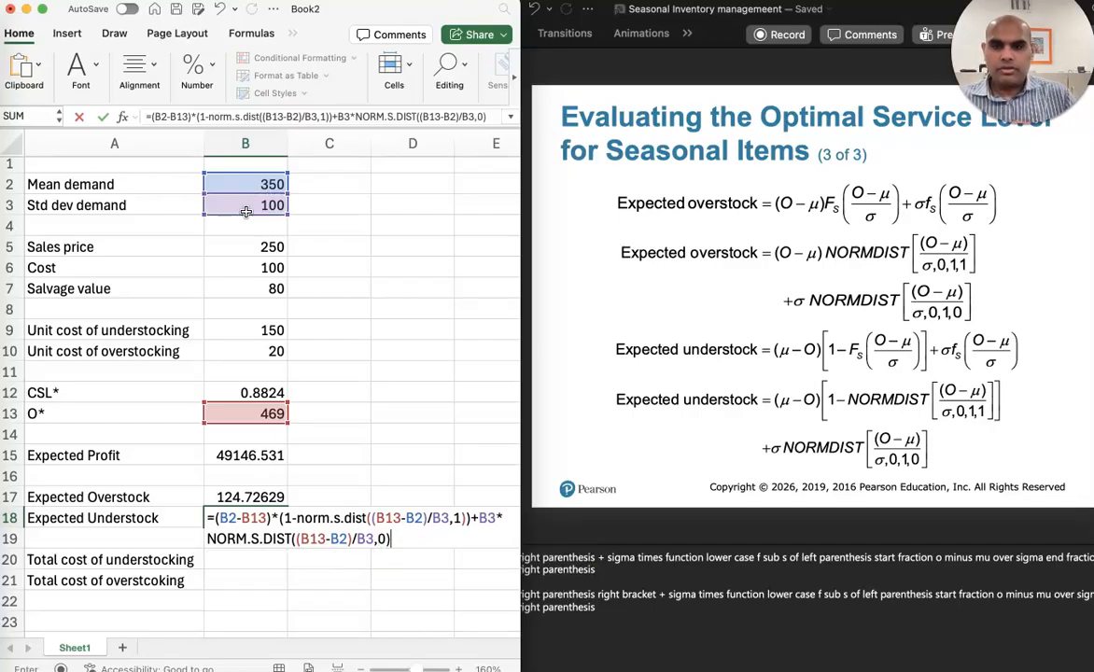
key(Return)
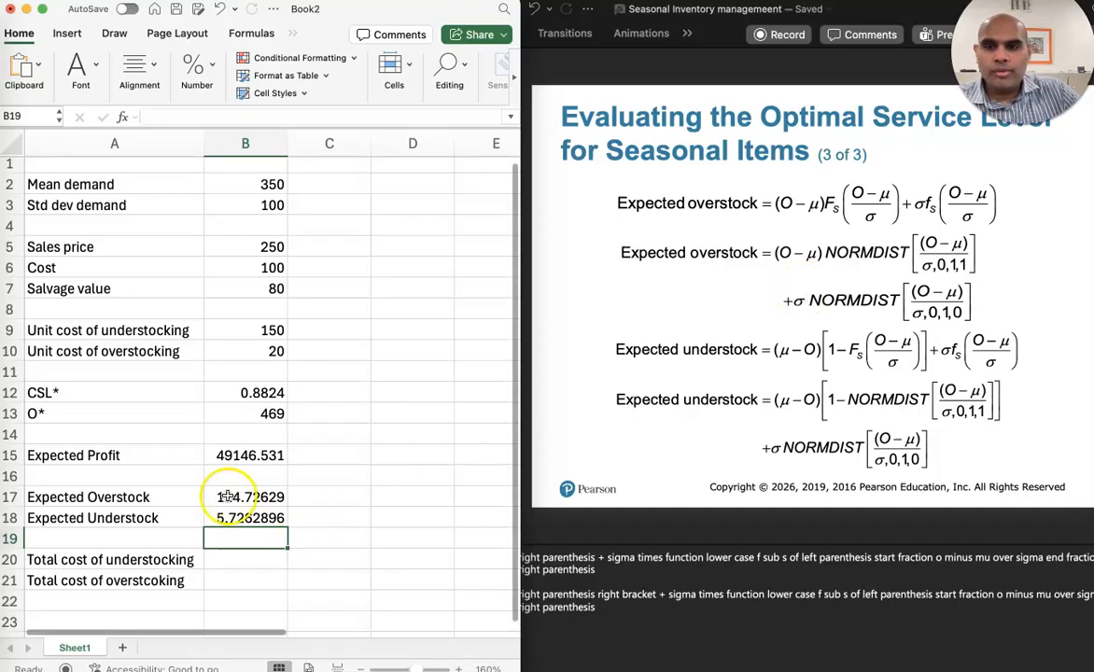
Step: Widen the workbook window to full width and display Expected Overstock and Expected Understock in B17:B18 without decimals
click(233, 497)
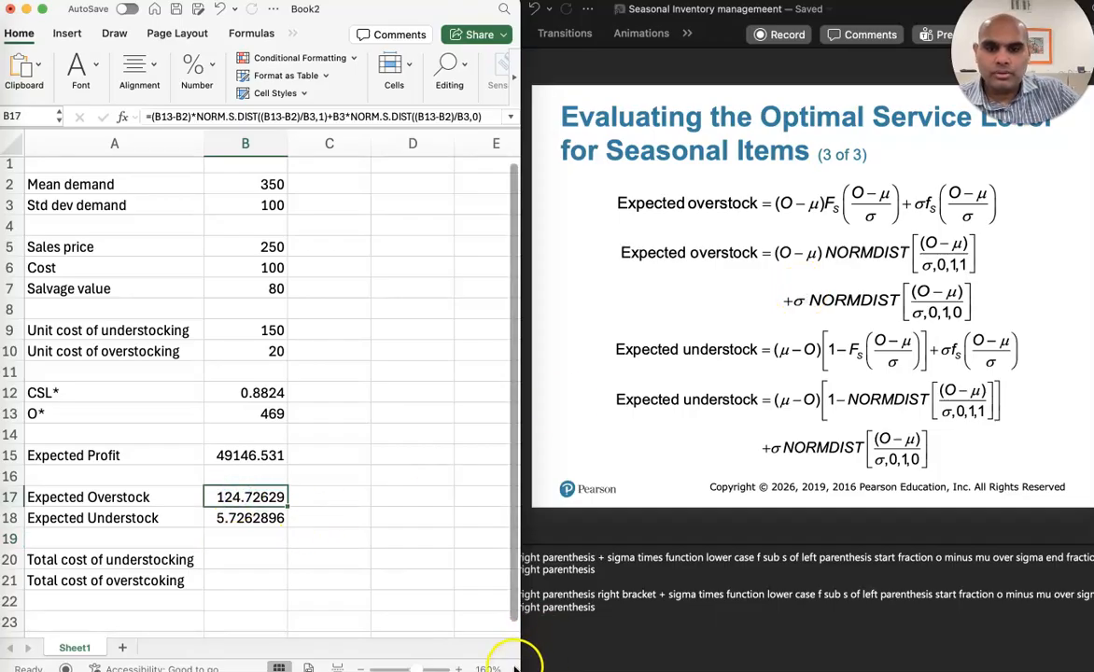
drag(520, 671, 1093, 670)
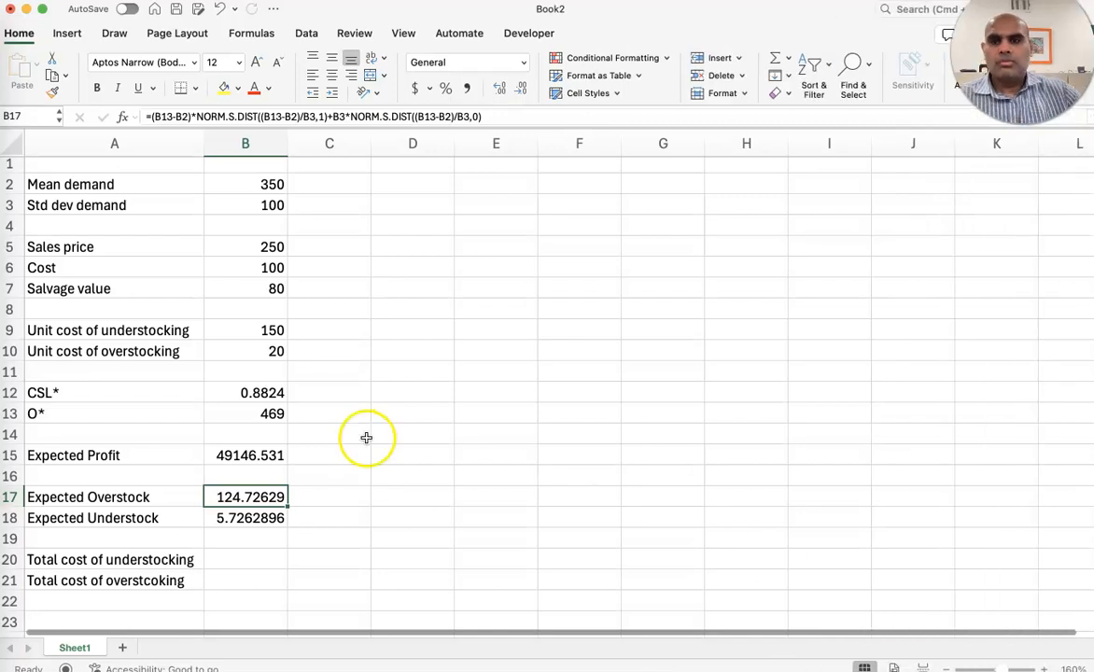
drag(252, 495, 262, 512)
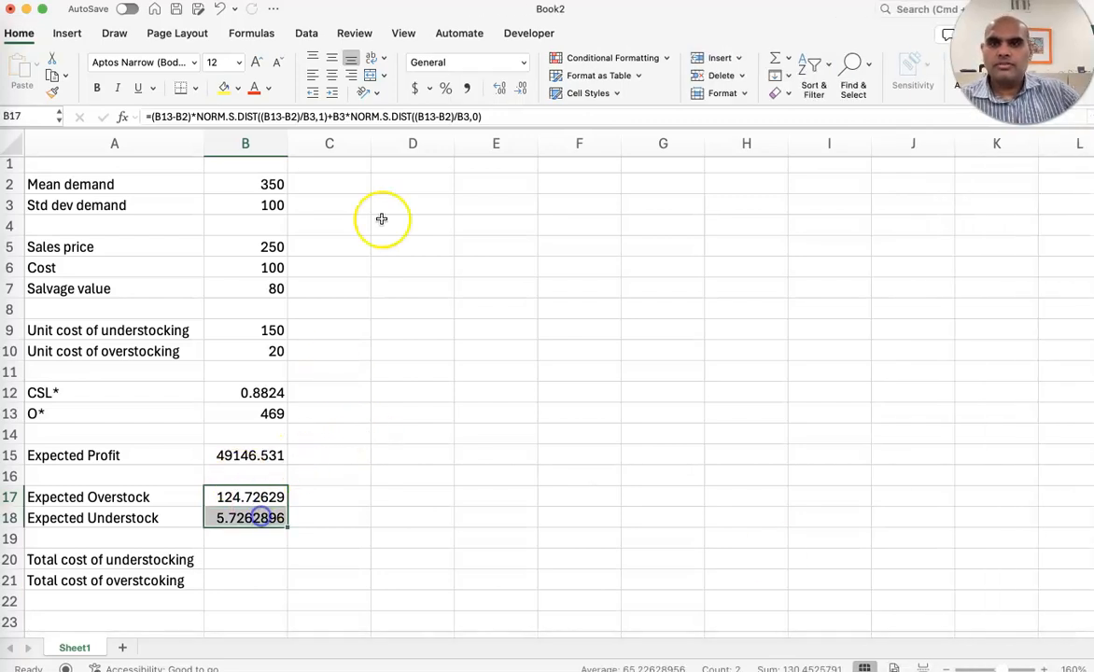
click(521, 87)
click(520, 87)
click(520, 88)
click(519, 89)
click(519, 88)
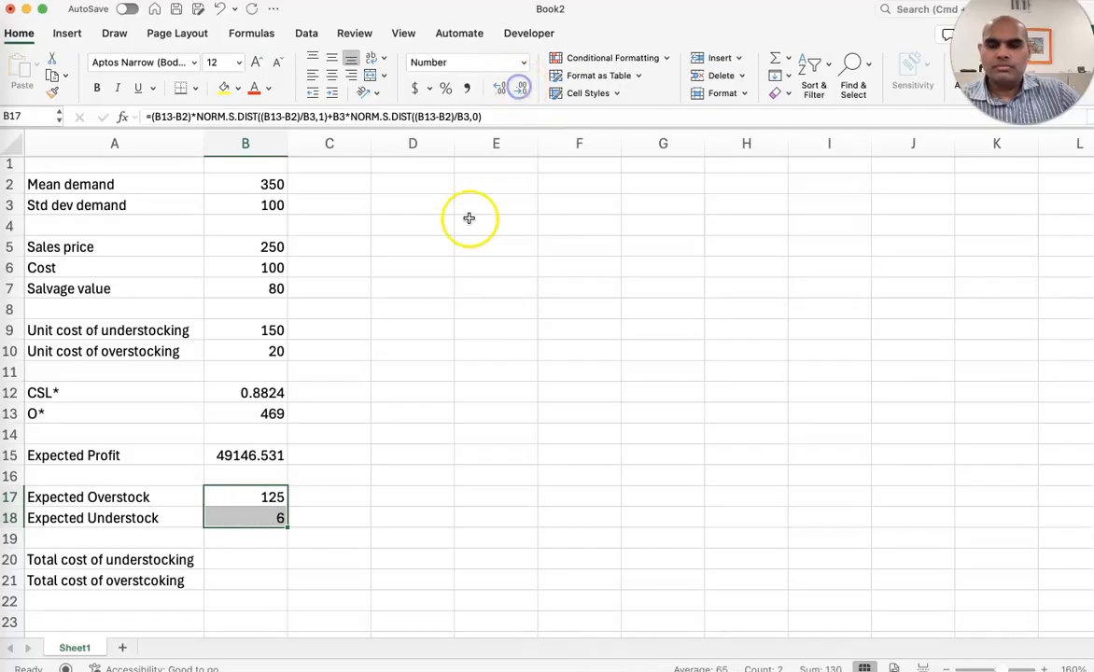
click(324, 478)
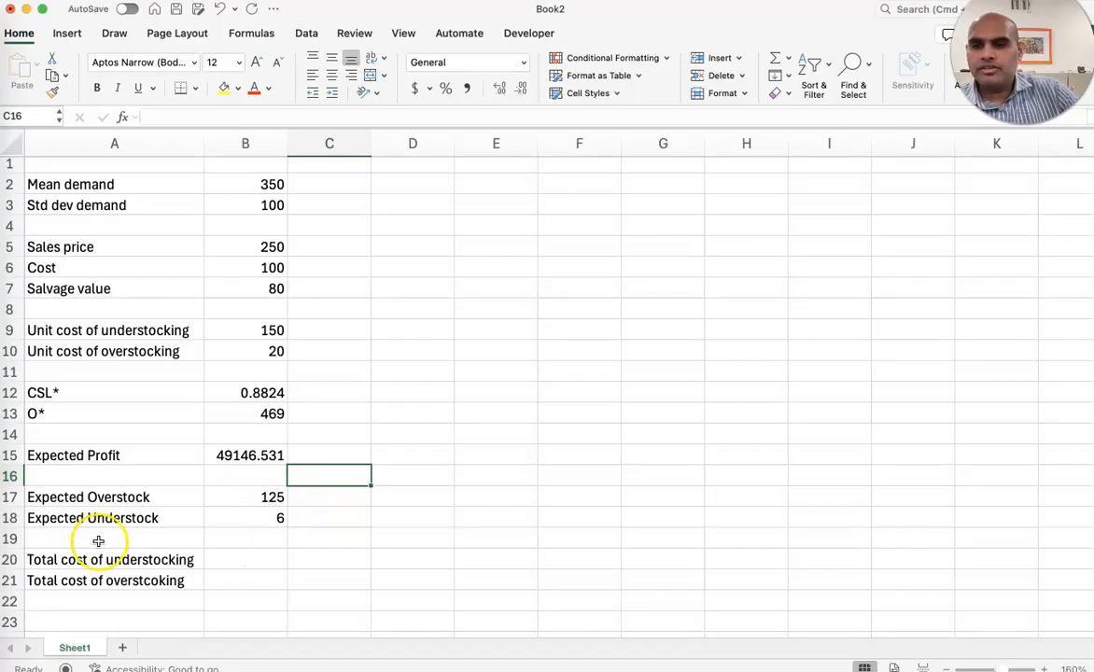
Step: Apply the dollar Accounting format with two decimals to Expected Profit in B15 and with no decimals to B5:B10
click(250, 454)
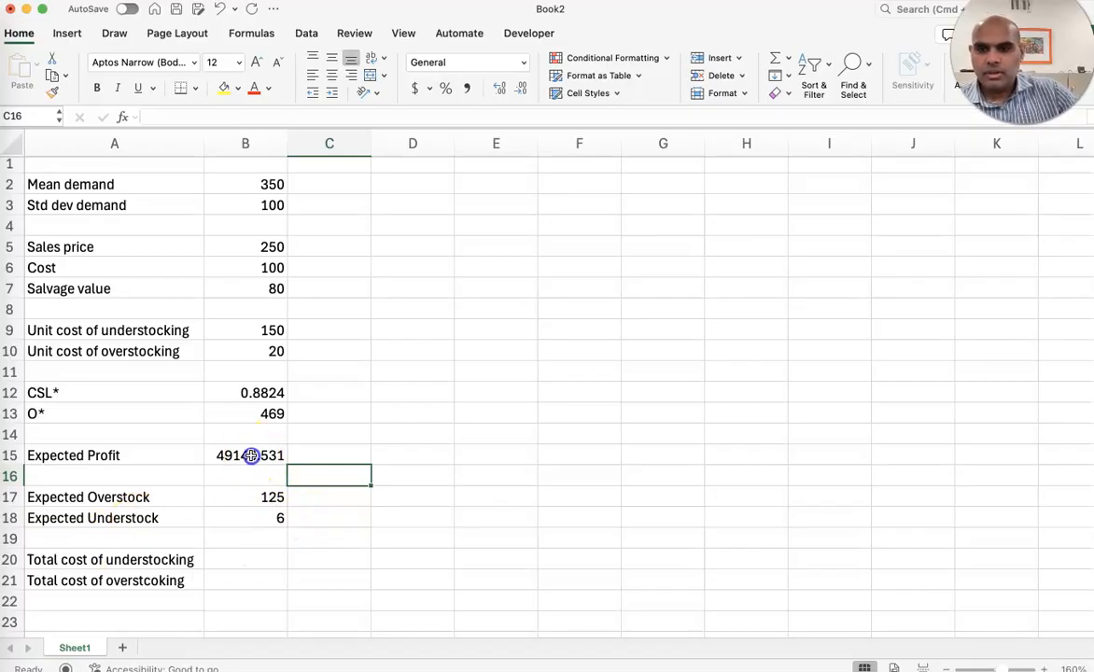
click(415, 87)
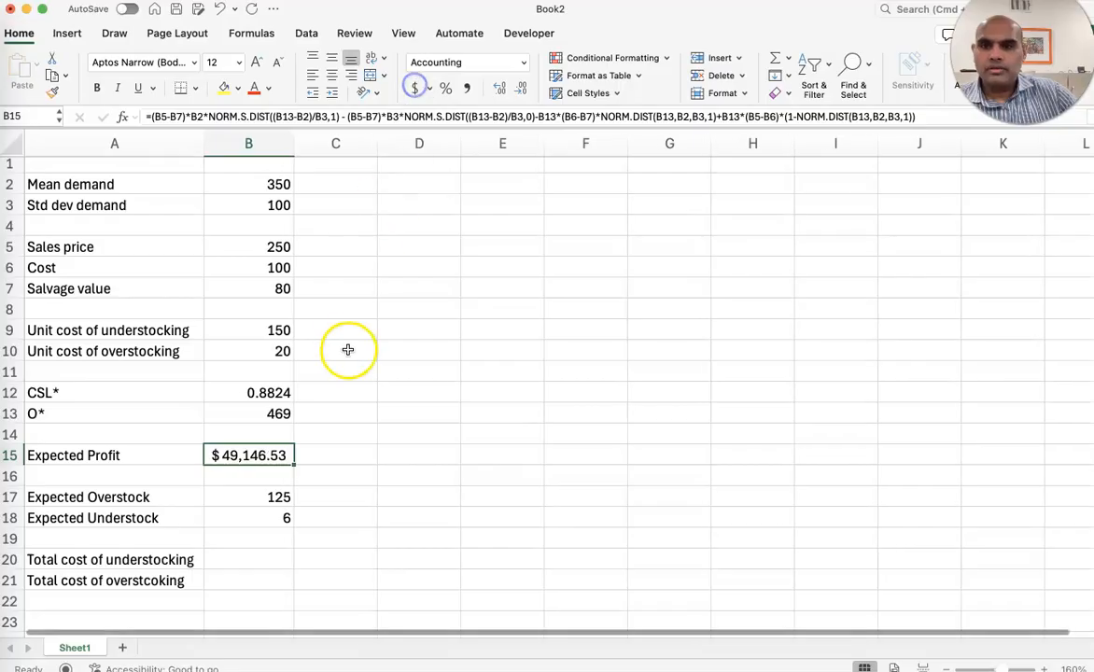
drag(273, 244, 271, 350)
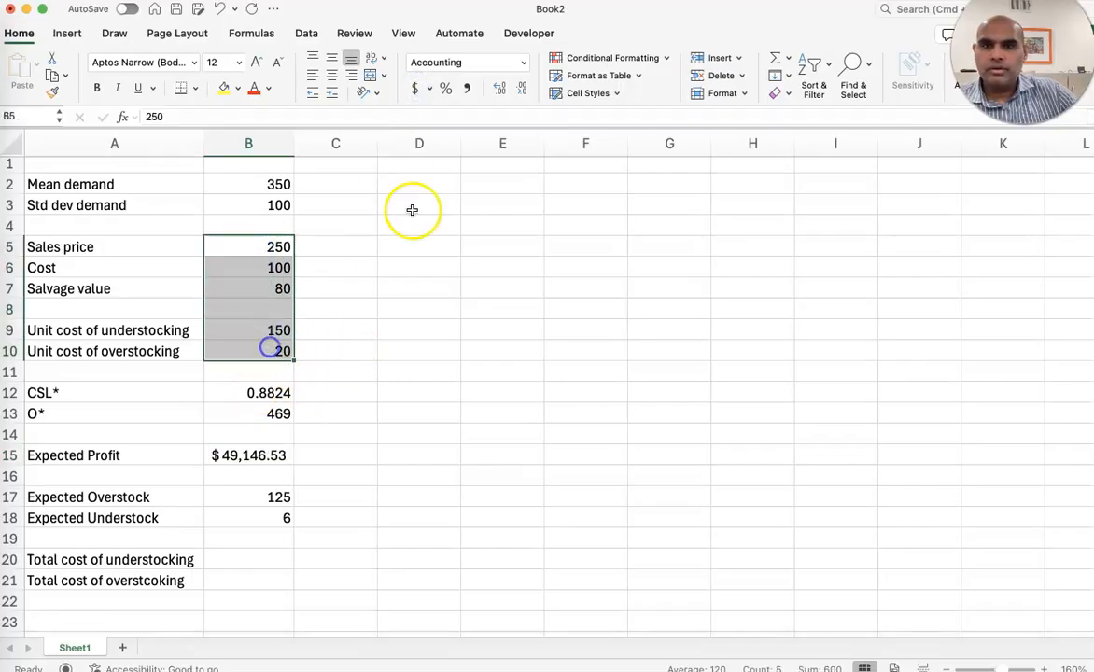
click(415, 88)
click(519, 89)
click(519, 89)
double_click(481, 327)
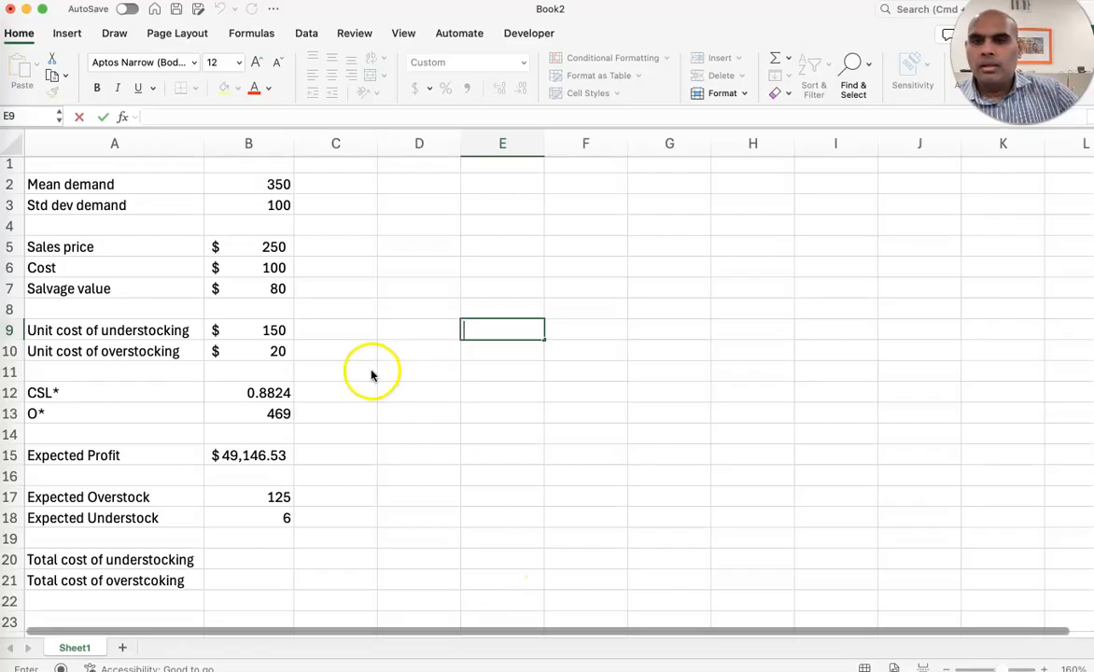
Step: Format the CSL* value in B12 as a percentage with two decimals
click(268, 396)
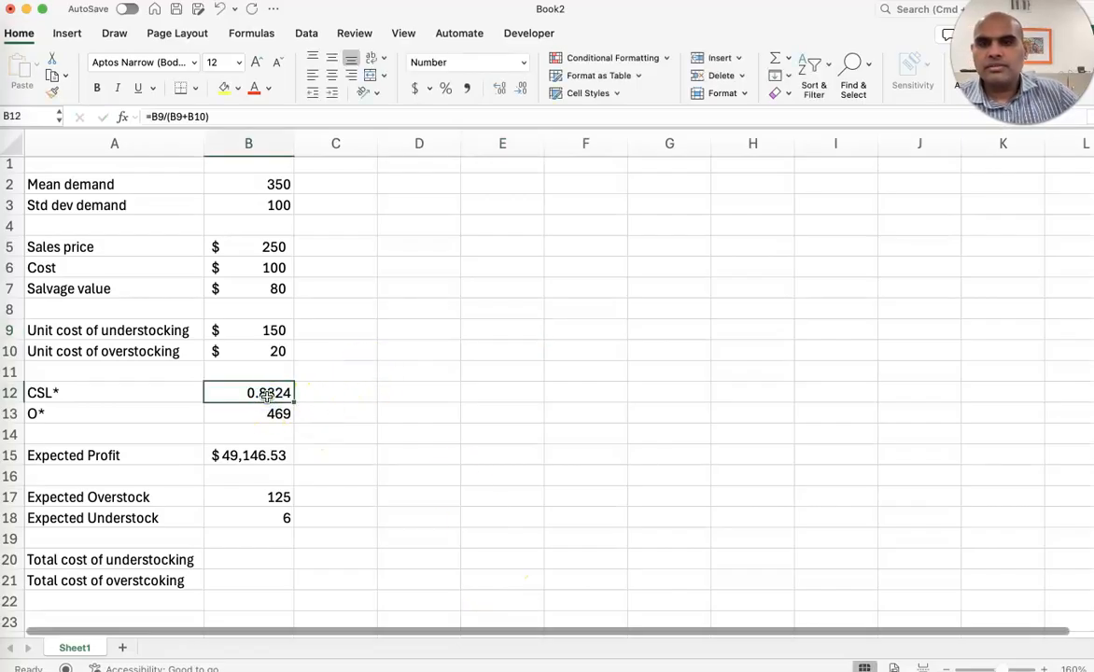
click(447, 88)
click(500, 91)
click(500, 91)
click(505, 358)
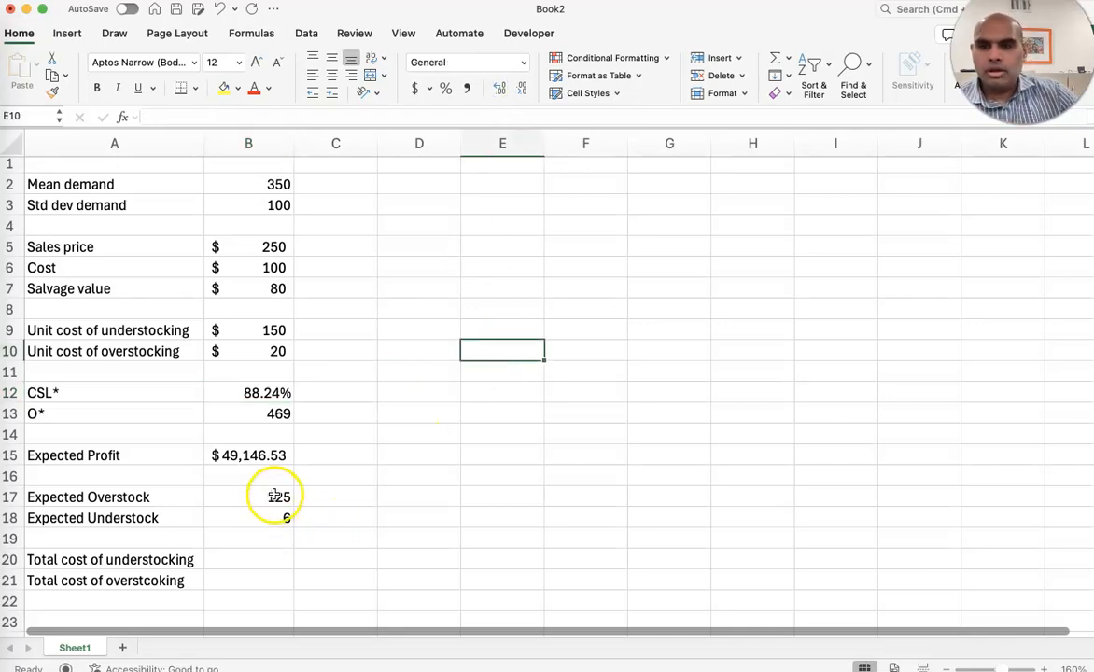
Step: Calculate the total cost of understocking in B20 as unit cost times expected understock, =B9*B18
scroll(275, 495, down, 1)
click(259, 544)
text(=)
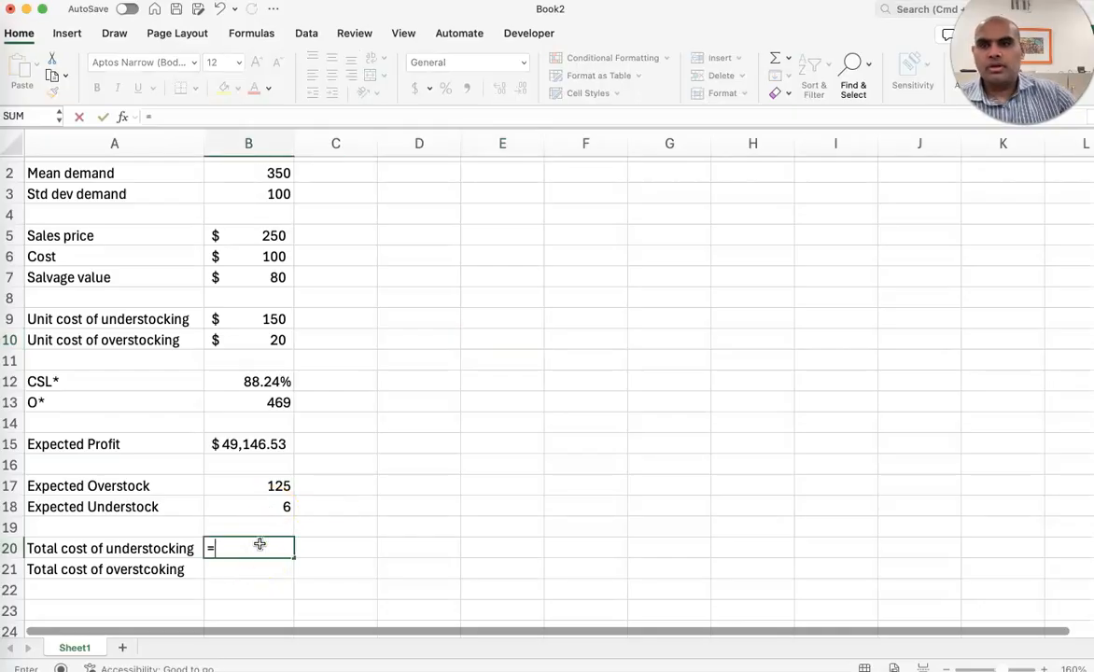
click(260, 315)
text(*)
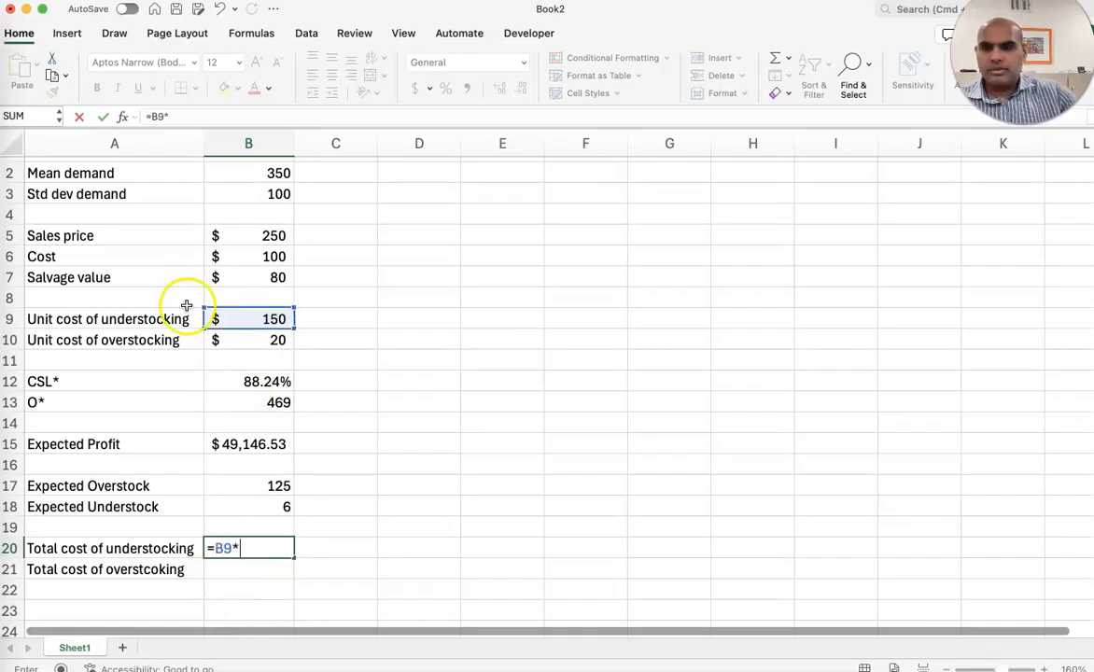
click(239, 509)
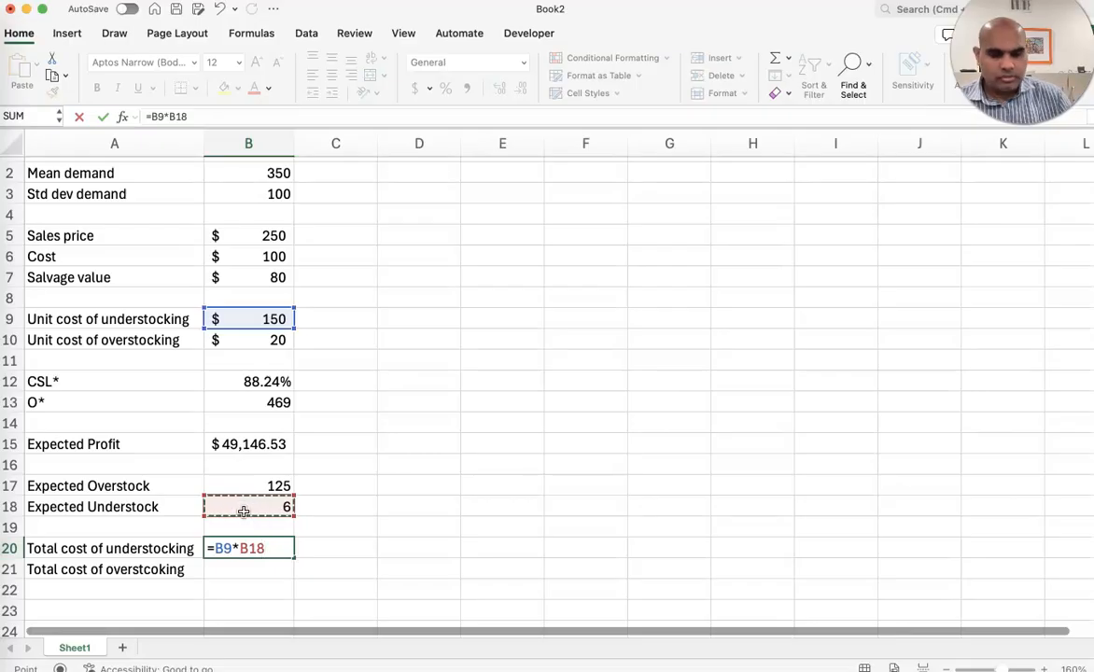
key(Return)
Step: Calculate the total cost of overstocking in B21 with =B10*B17 and check the cell references of both total cost formulas
text(=)
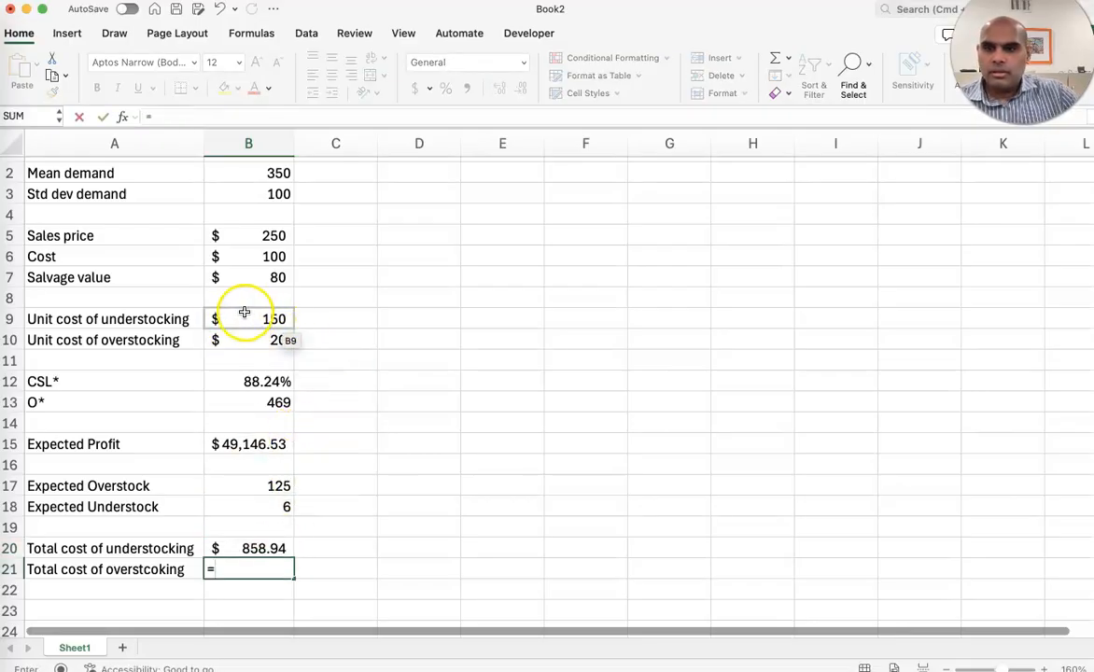
click(239, 339)
text(*)
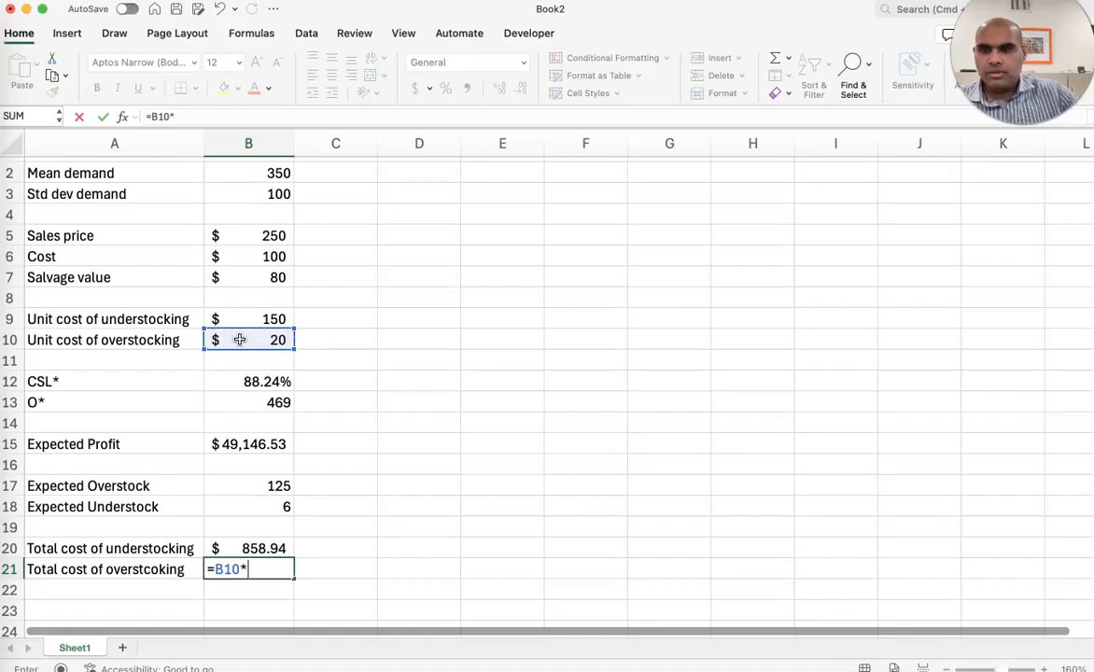
click(269, 486)
key(Return)
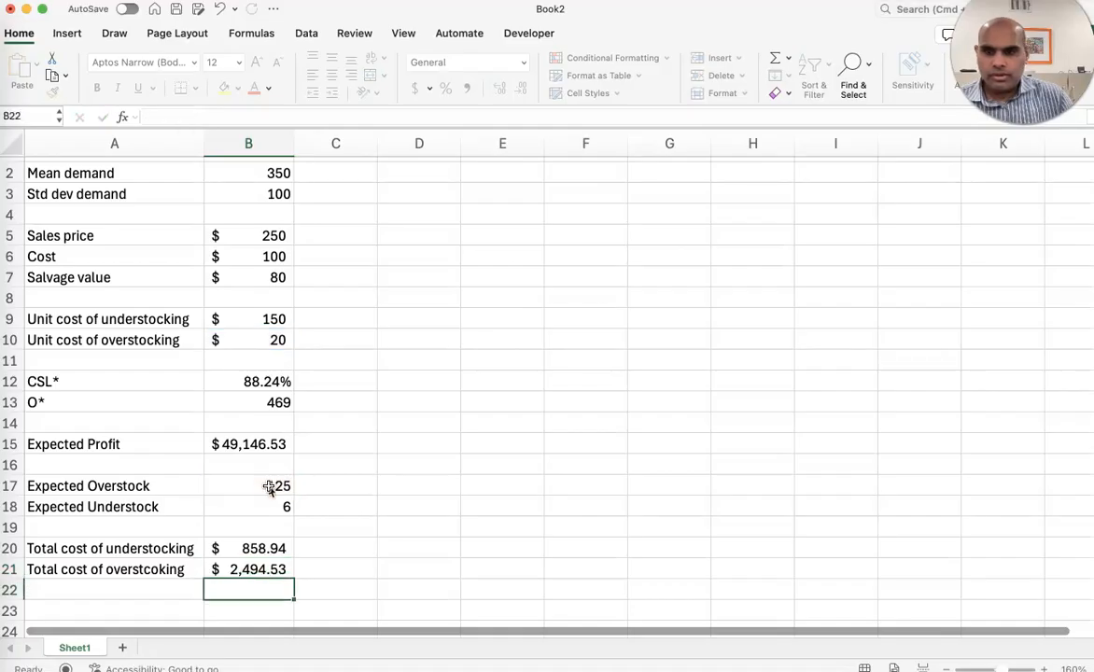
double_click(272, 568)
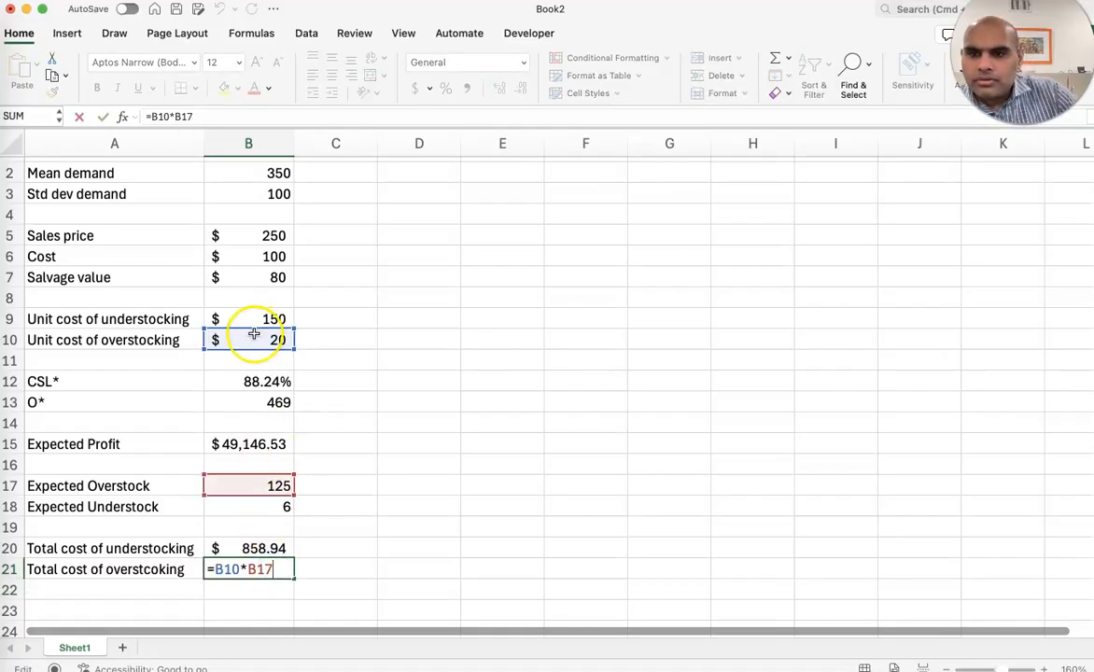
key(Return)
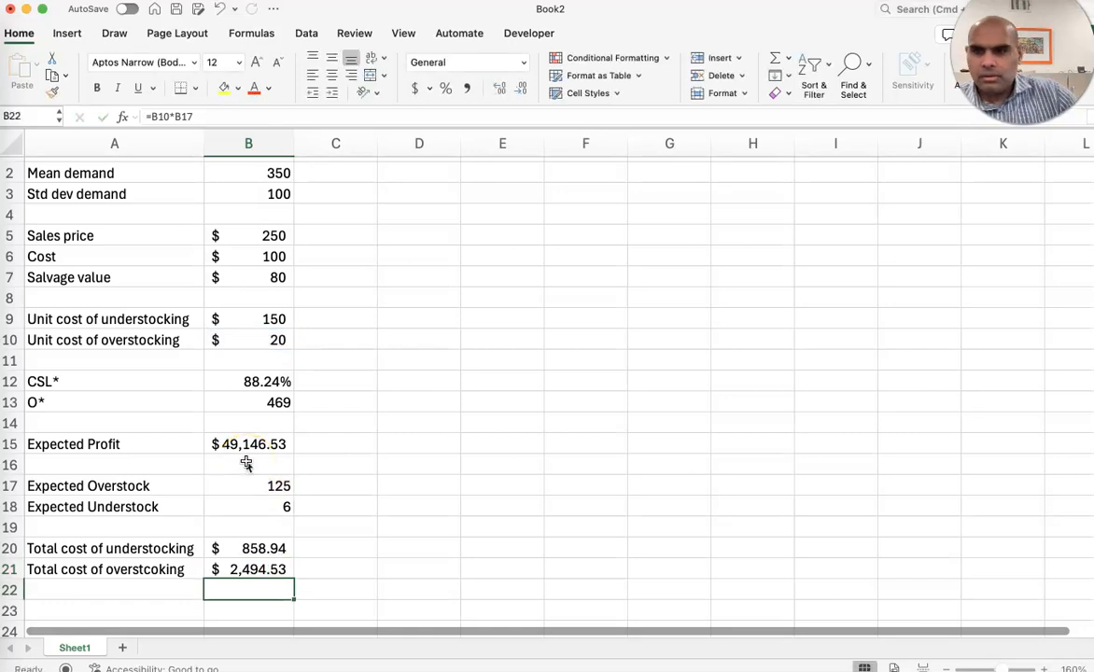
double_click(265, 548)
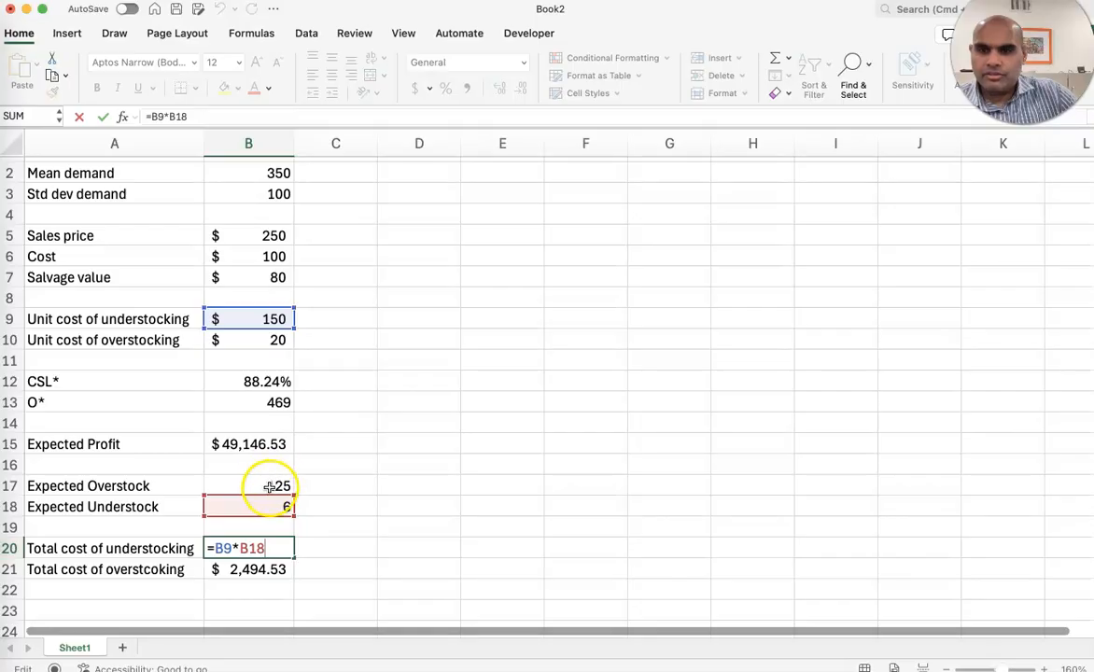
key(Return)
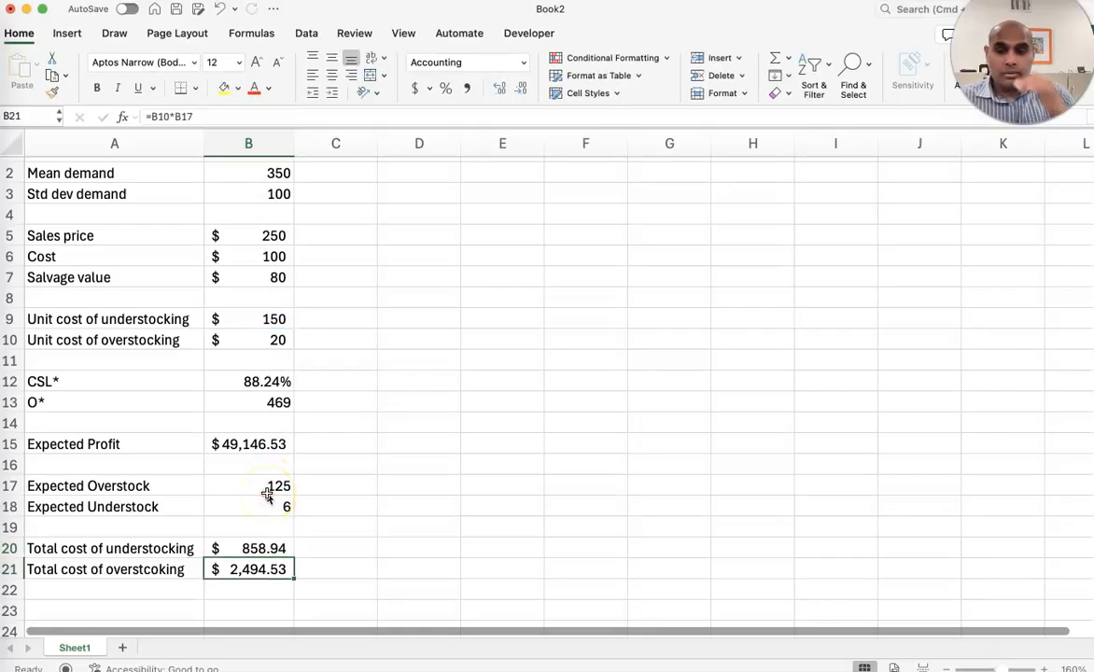
Step: Move the Expected Understock label and value from A18:B18 to D17:E17, and the Expected Overstock pair from A17:B17 to A18:B18
drag(75, 507, 238, 509)
key(super+c)
click(434, 485)
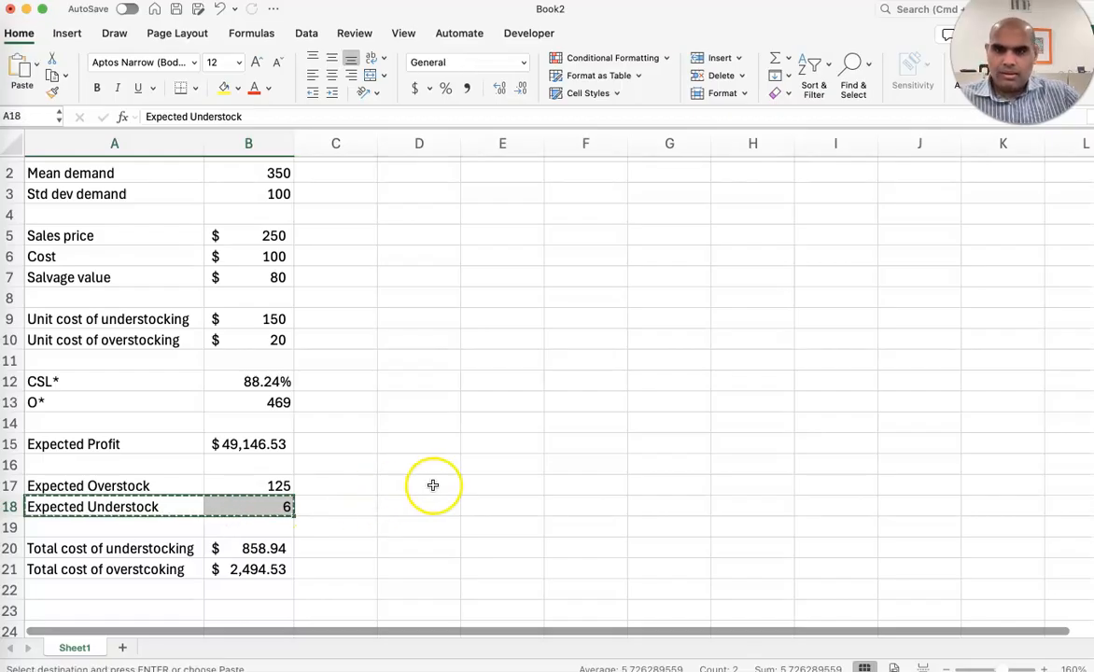
key(super+v)
drag(75, 484, 232, 489)
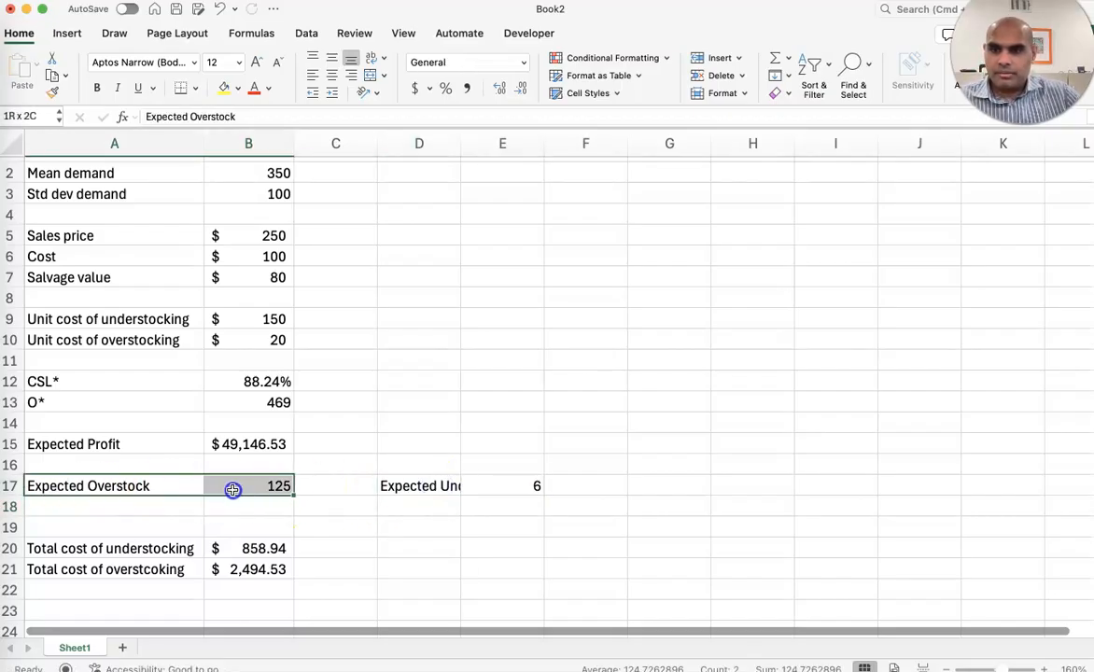
key(super+x)
click(142, 508)
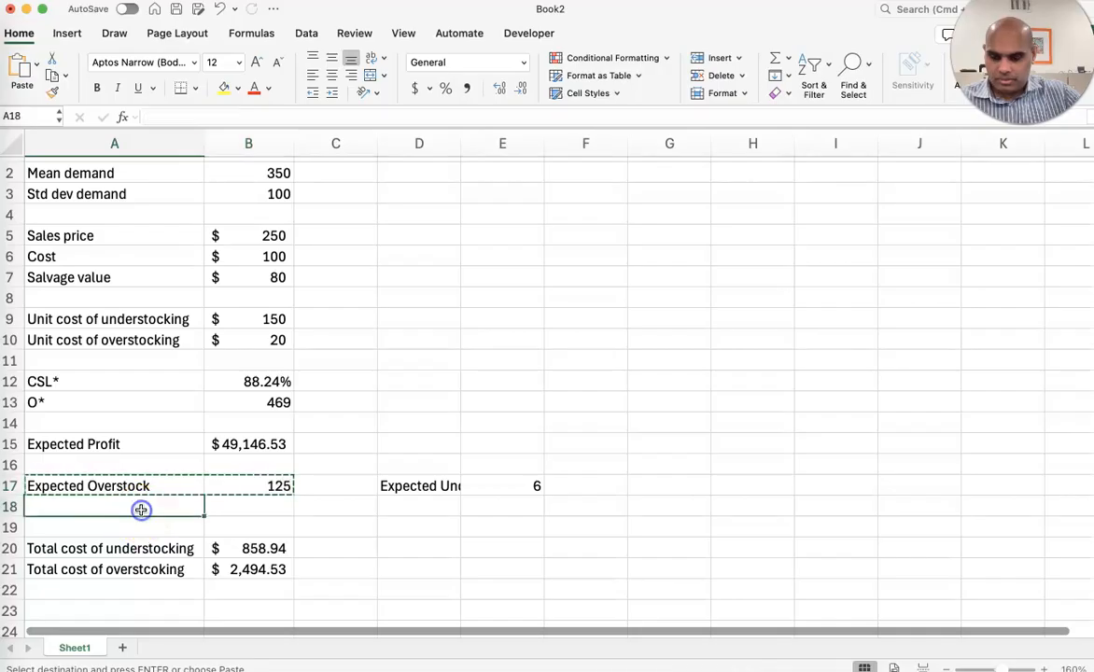
key(super+v)
Step: Move the Expected Understock label and value from D17:E17 to A17:B17 and check the cell references in the B20 formula
drag(410, 486, 474, 489)
key(super+x)
click(154, 485)
key(super+v)
click(471, 498)
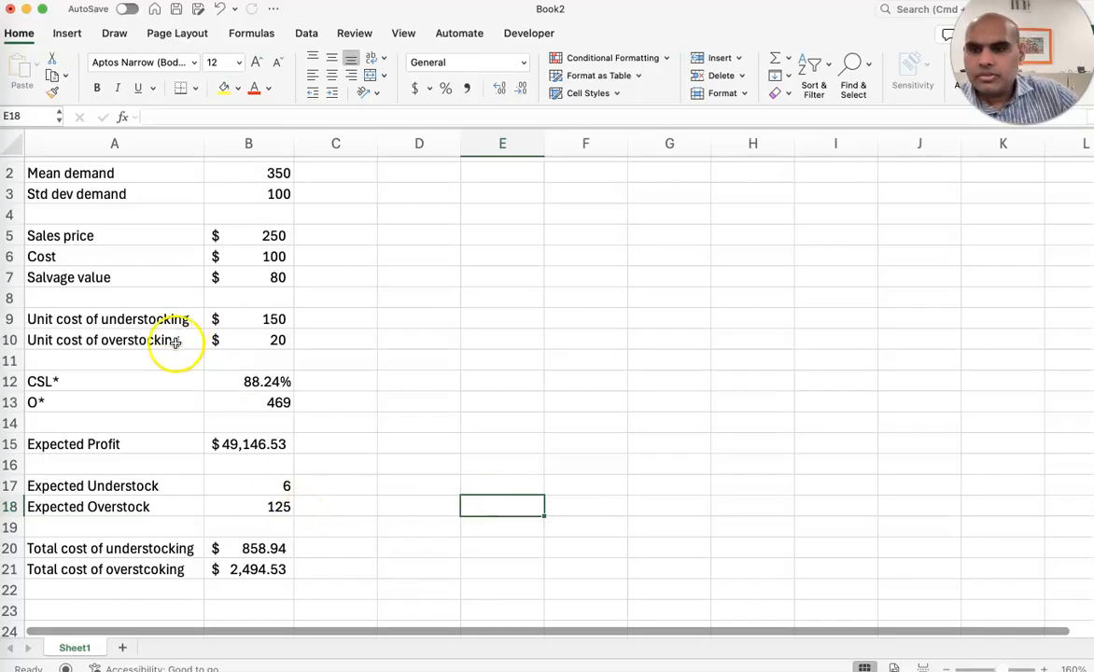
click(241, 547)
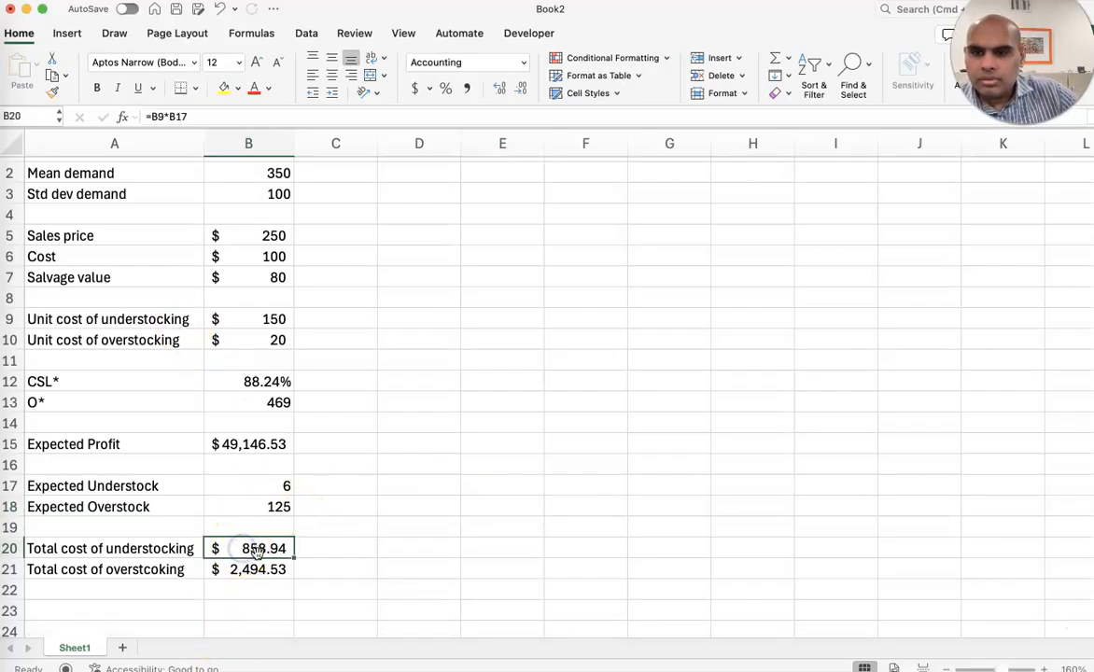
double_click(256, 550)
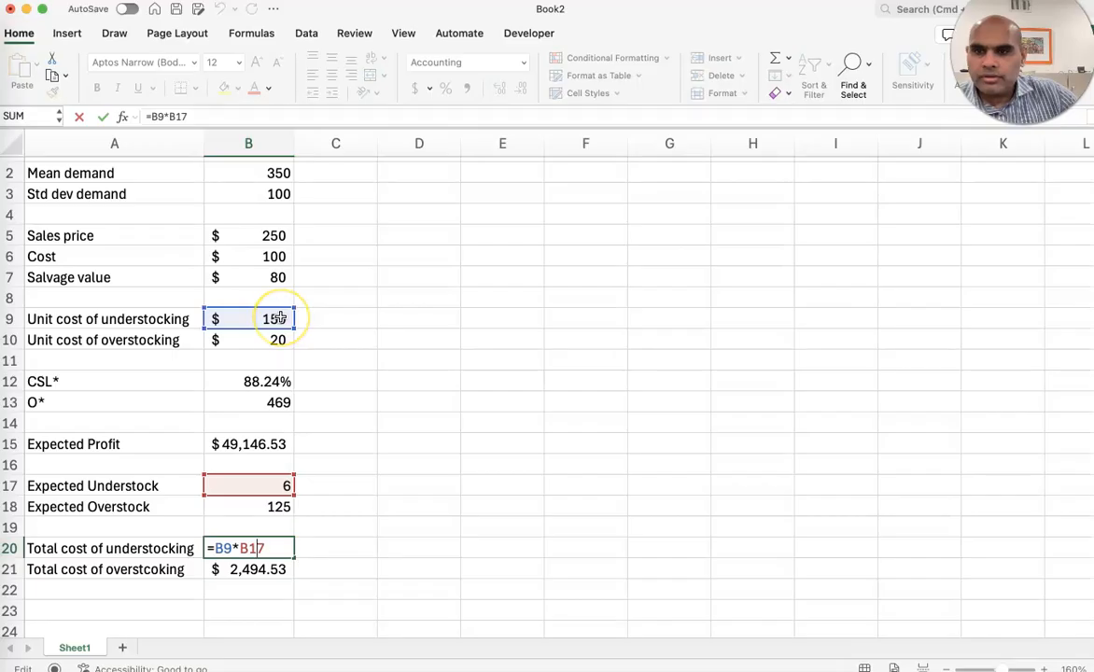
key(Return)
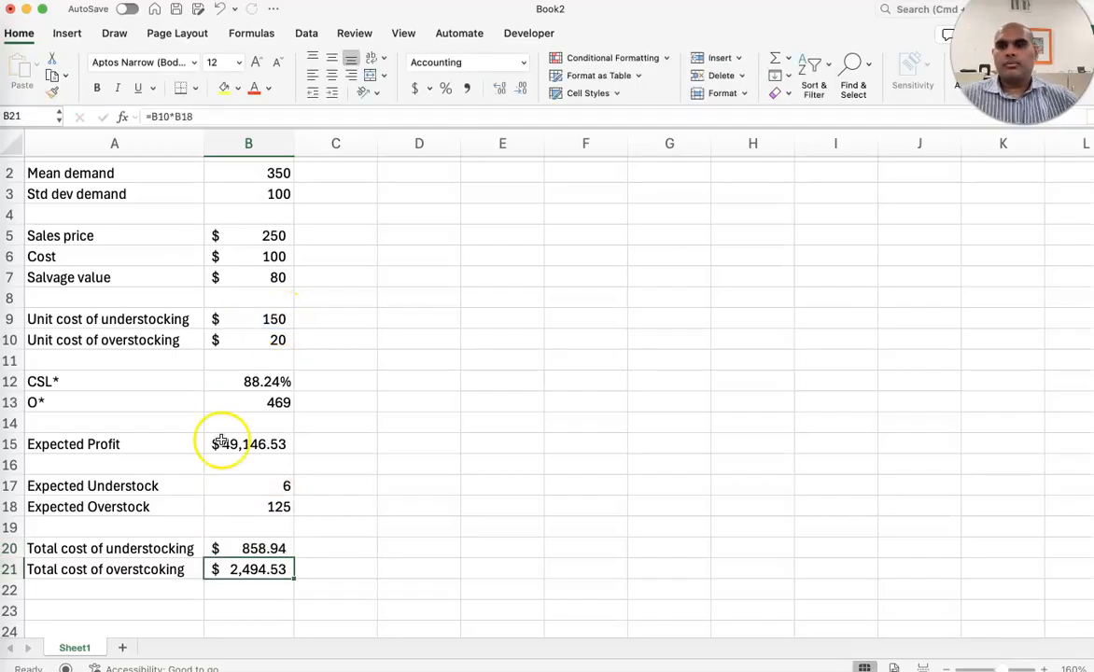